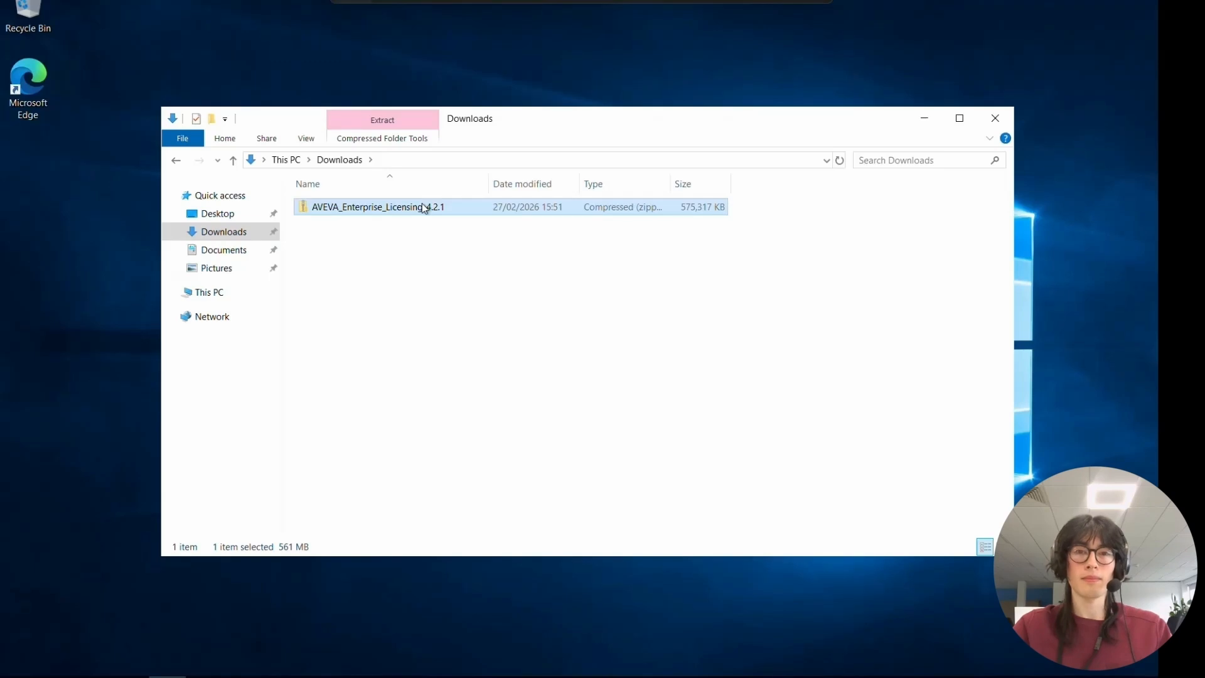
- Unblock the downloaded AVEVA_Enterprise_Licensing_4.2.1 zip file in its properties
click(423, 208)
click(479, 222)
click(483, 209)
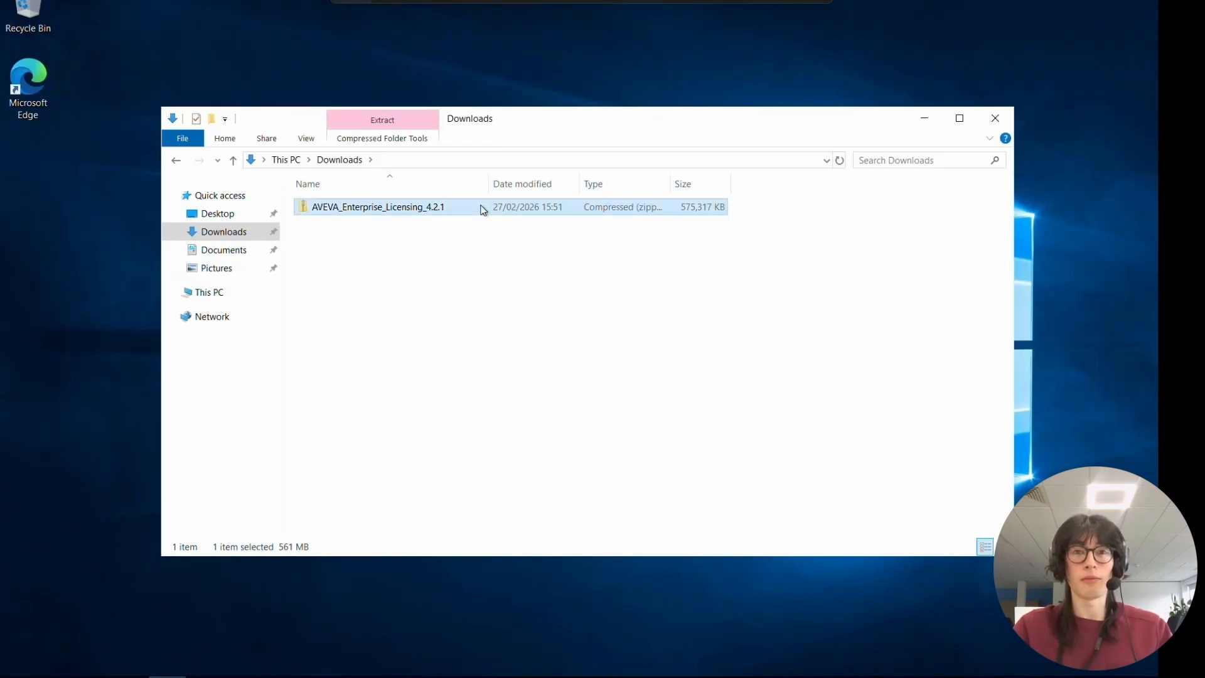
key(shift+F10)
click(358, 487)
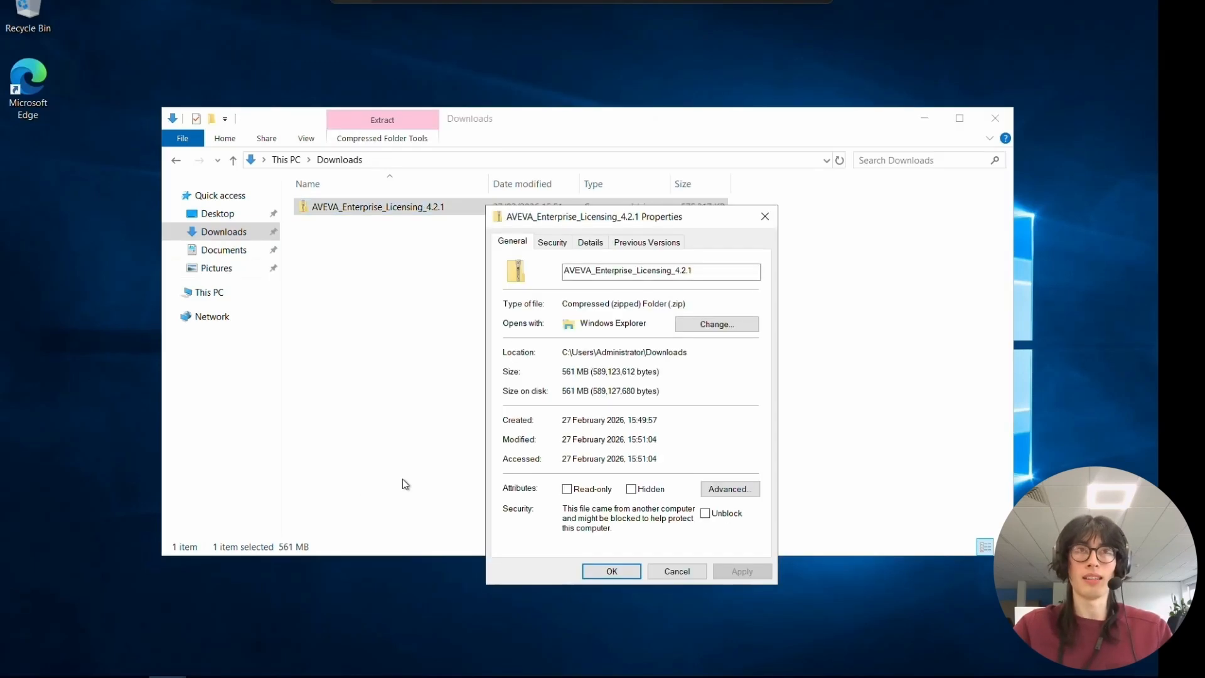
click(704, 514)
click(742, 571)
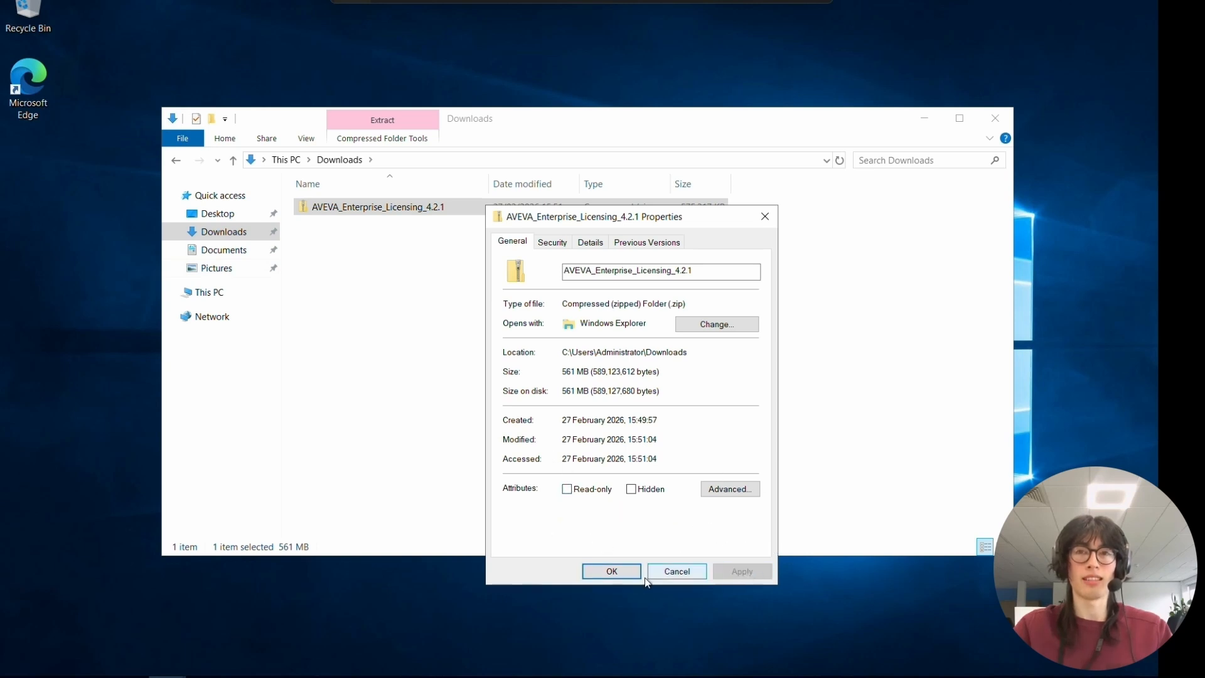
click(612, 572)
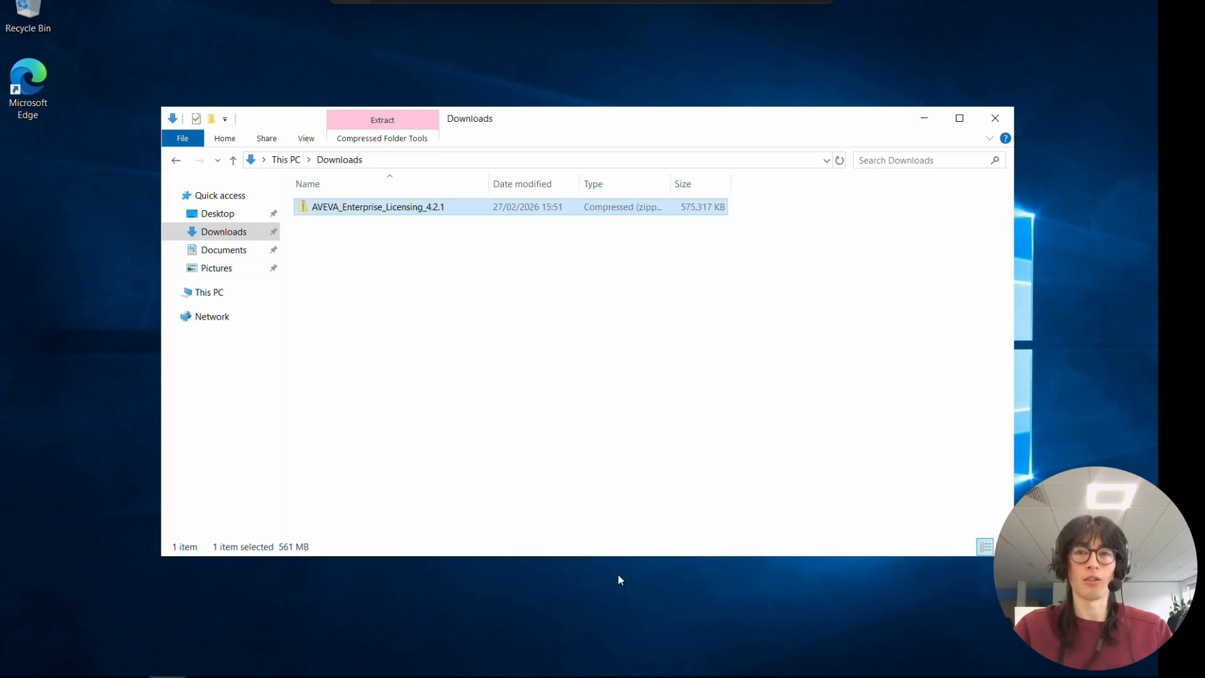
- Extract the AVEVA_Enterprise_Licensing_4.2.1 archive into the Downloads folder
right_click(503, 212)
click(440, 260)
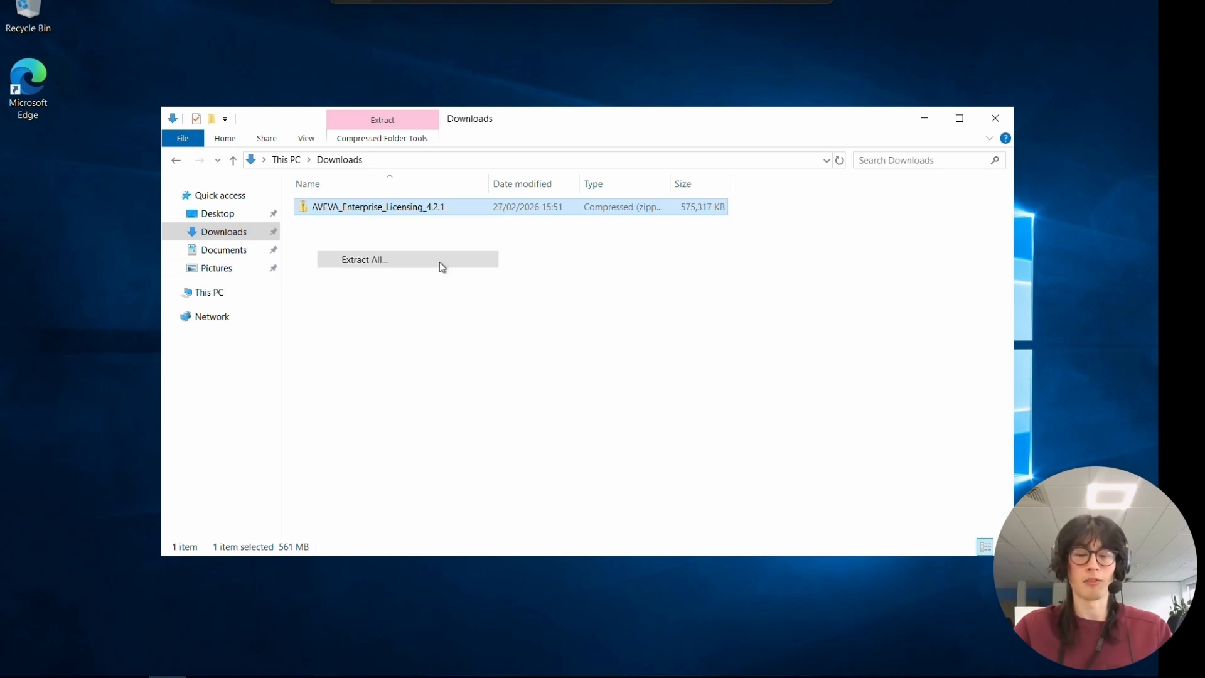
key(Return)
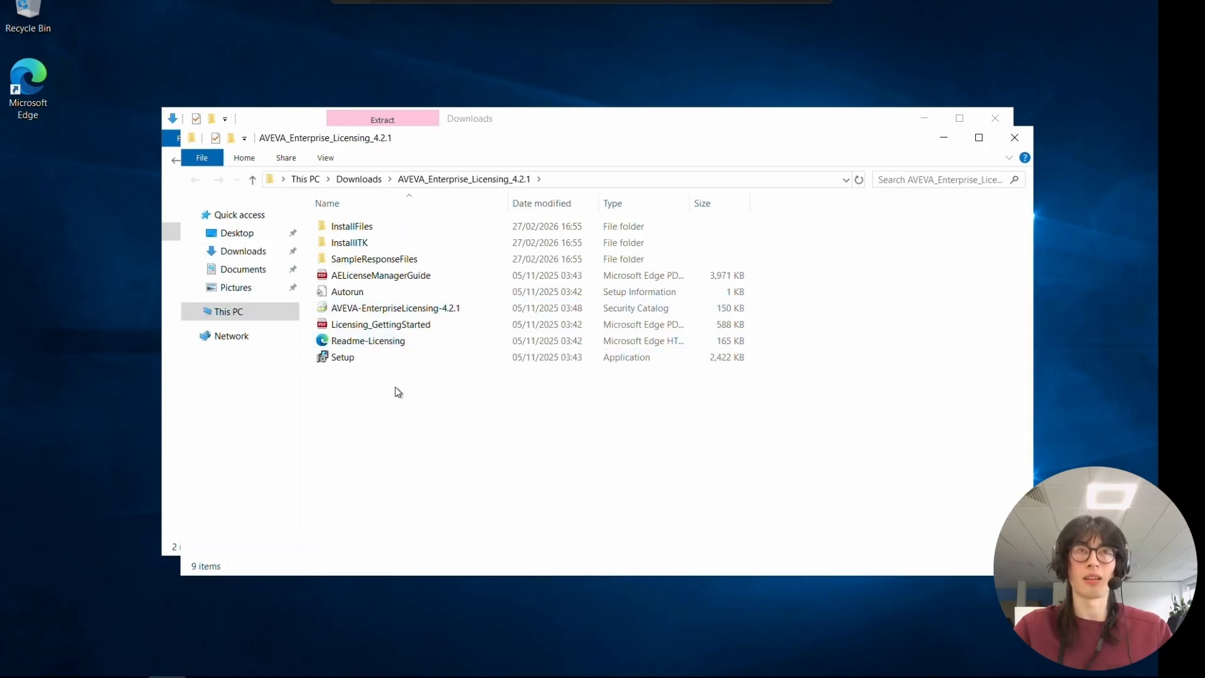
- Run Setup from the extracted folder as administrator and agree to install Microsoft .Net Framework 4.8
click(370, 356)
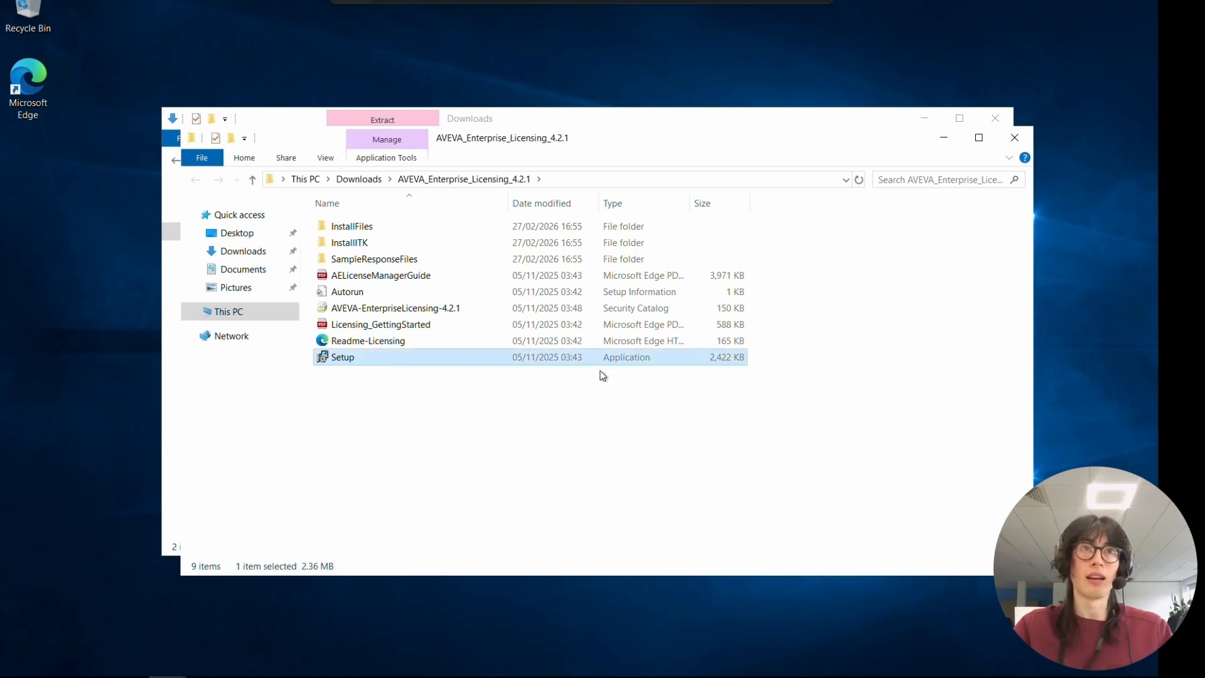
right_click(569, 357)
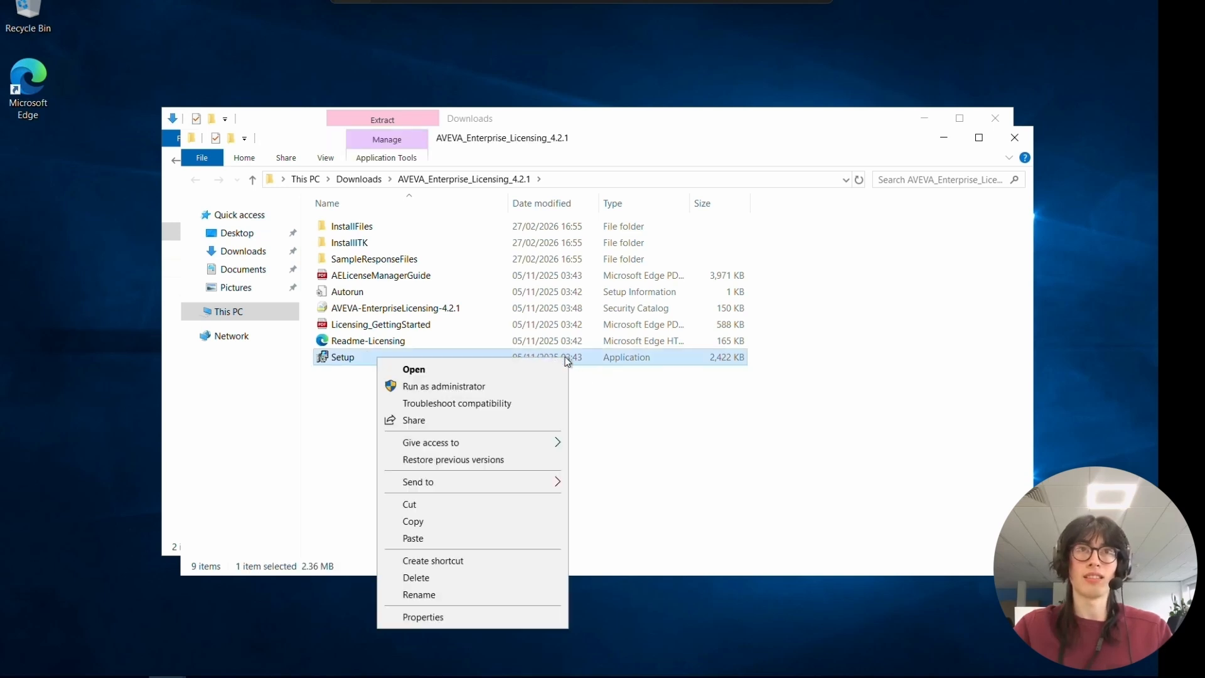
click(494, 382)
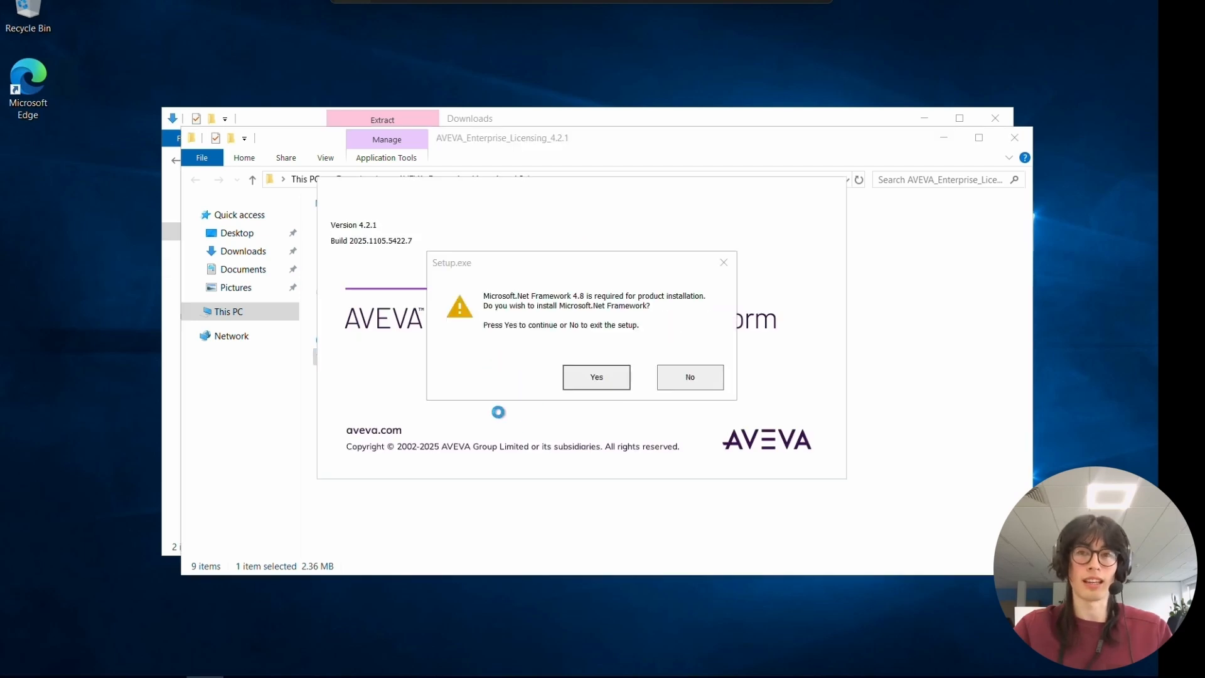
click(607, 379)
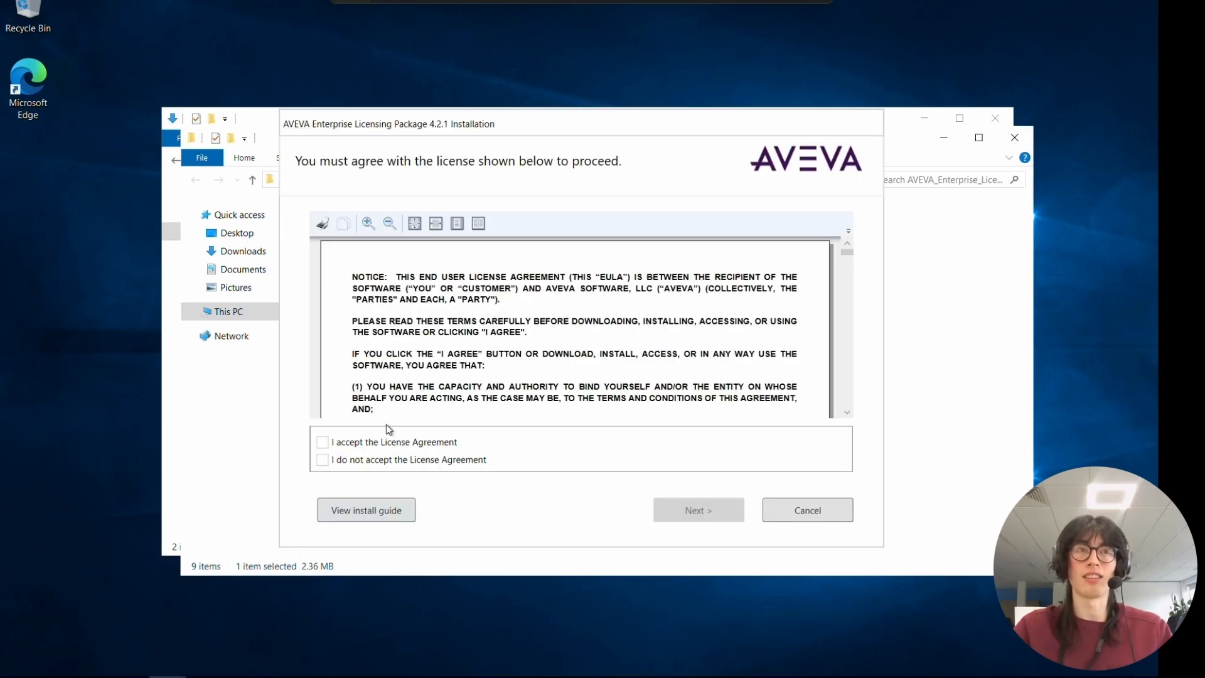
- Accept the license agreement and install the package with AVEVA Enterprise License Manager and Product Interface added to the default features
click(323, 443)
click(720, 508)
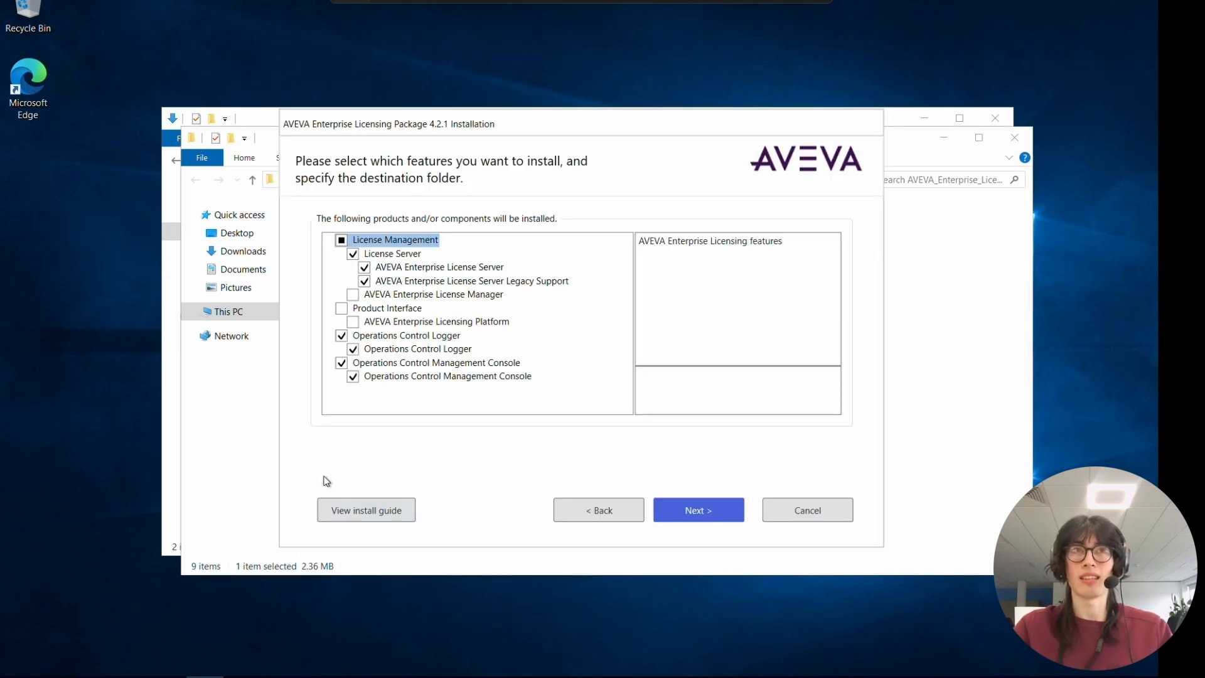
click(352, 295)
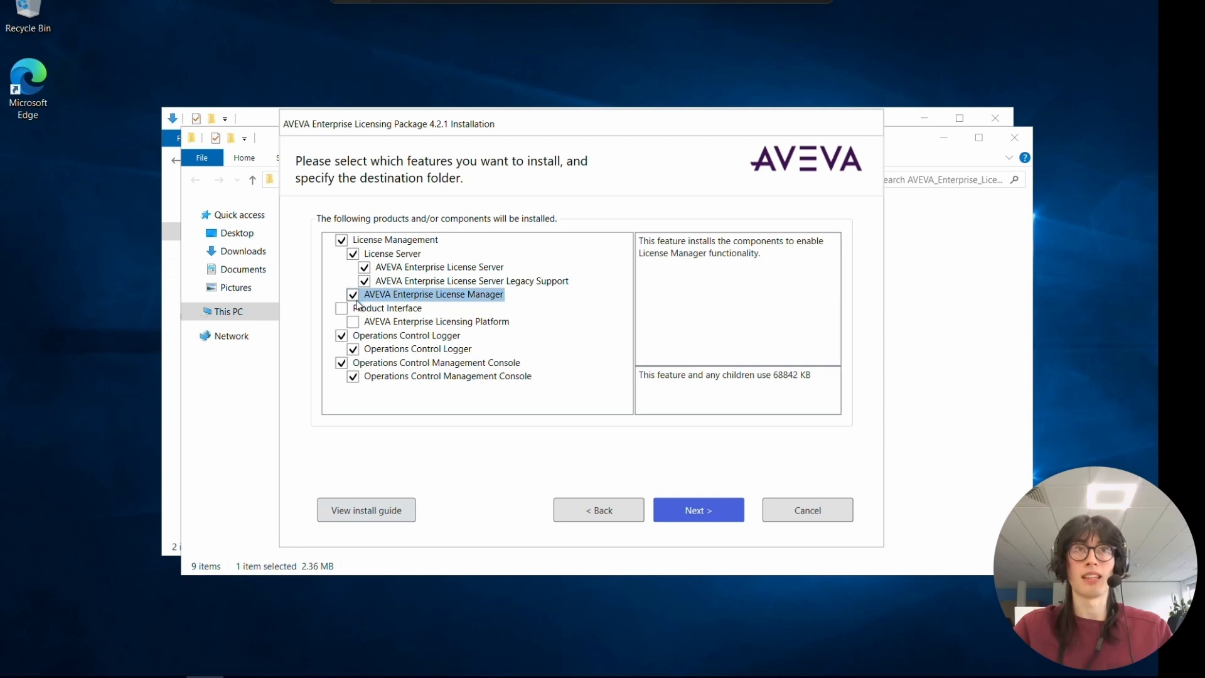
click(342, 308)
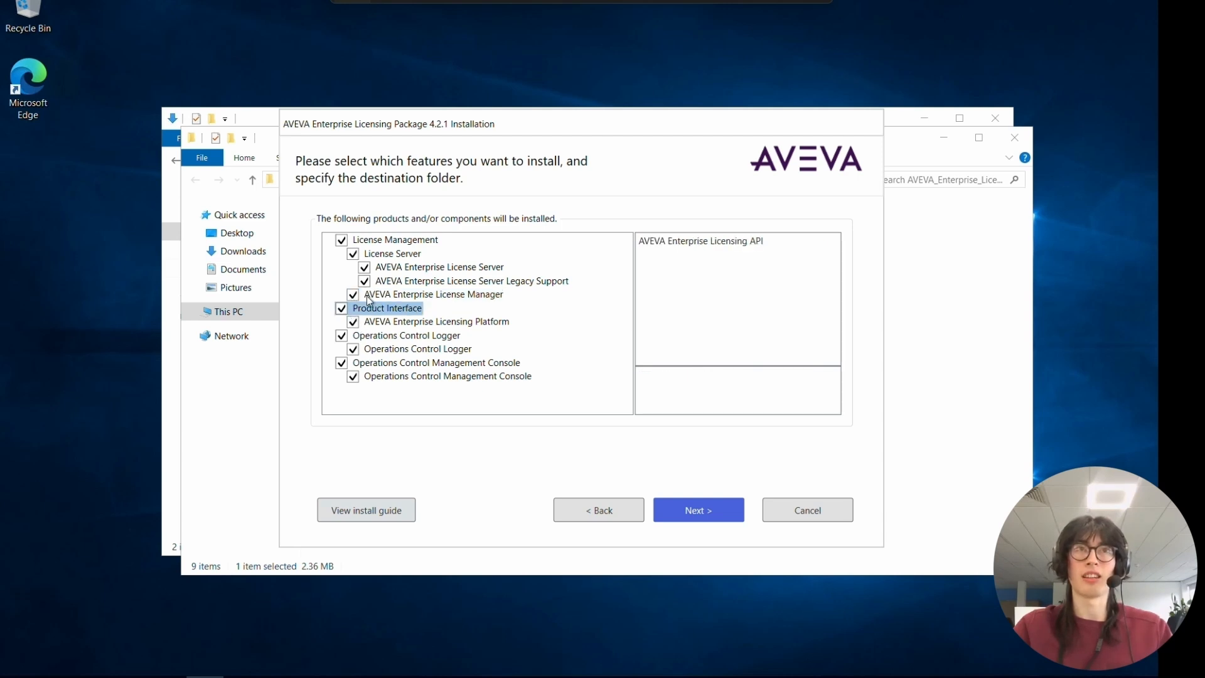
click(695, 508)
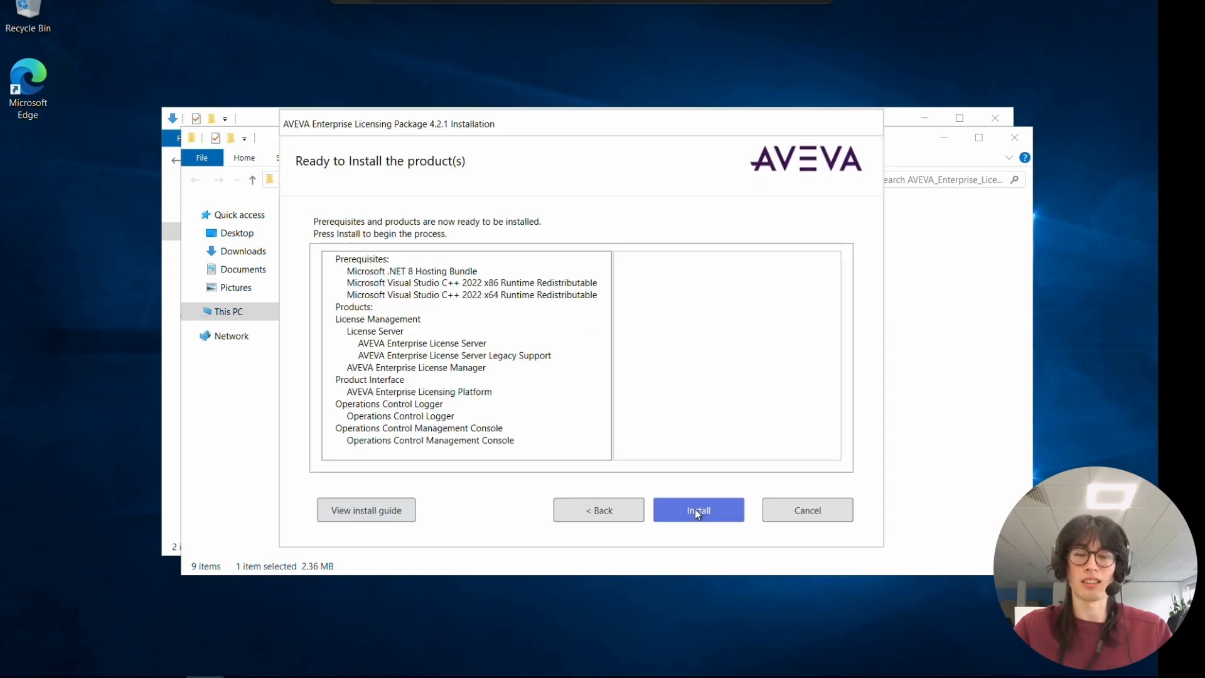
click(696, 510)
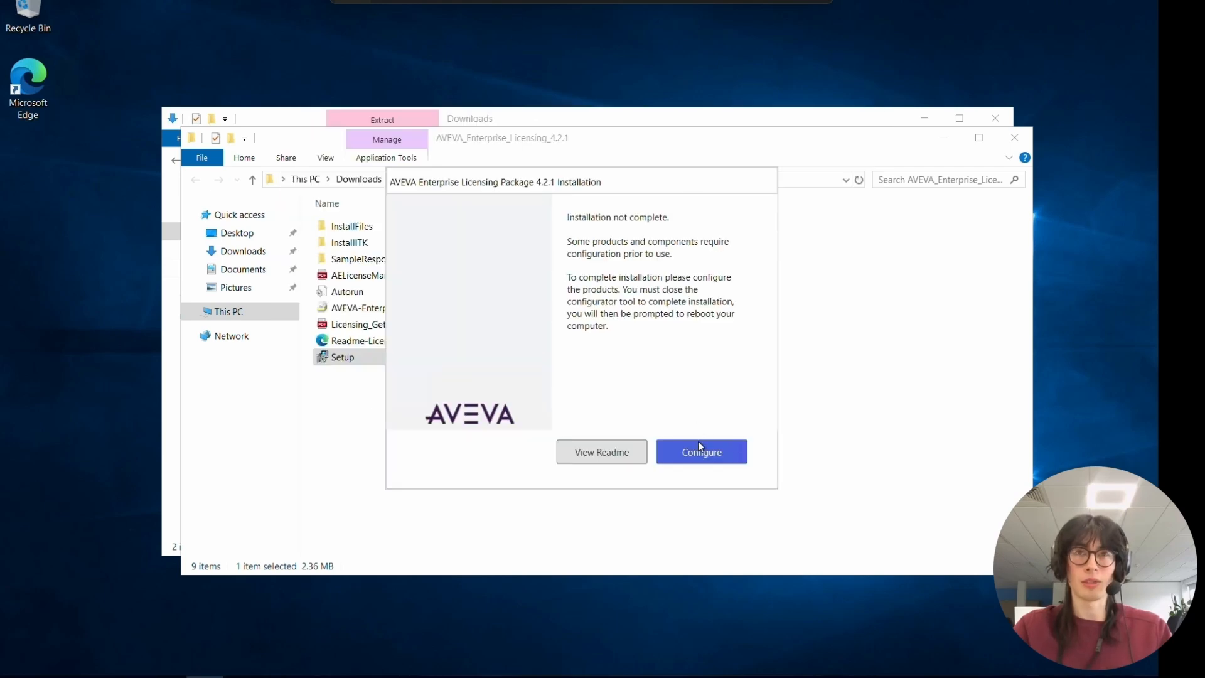
- Open the license server settings in the Configurator and copy the primary server name WIN-KTGI3F702M9
click(703, 453)
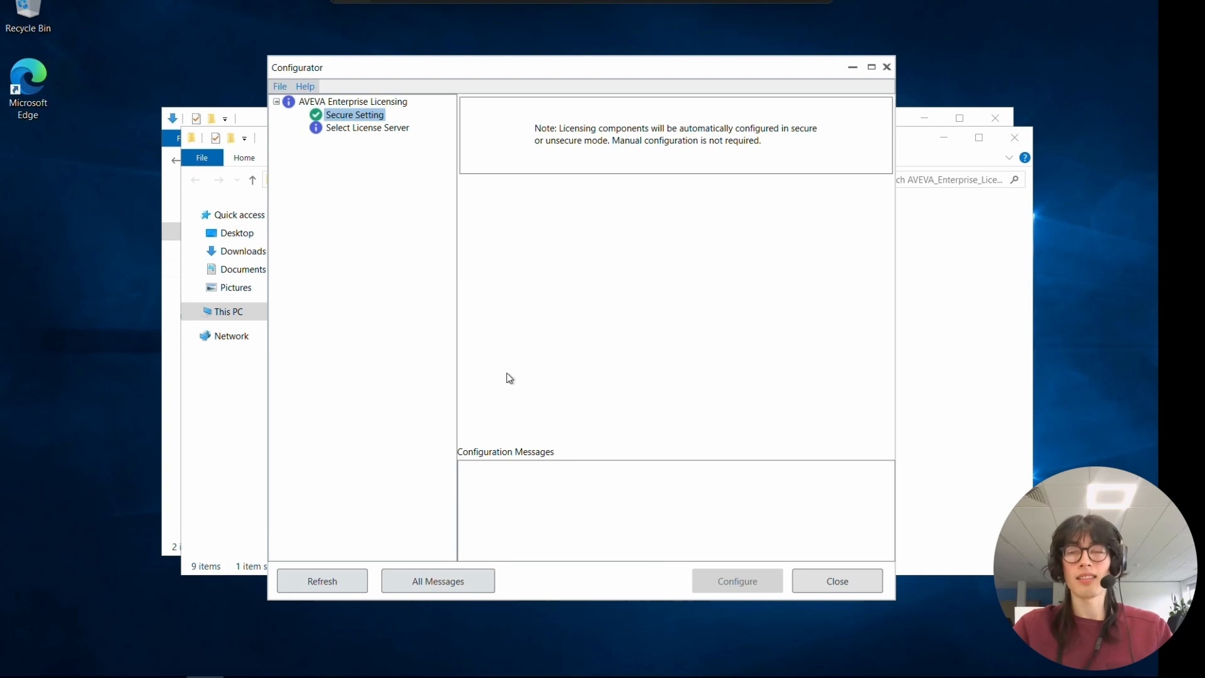
click(367, 128)
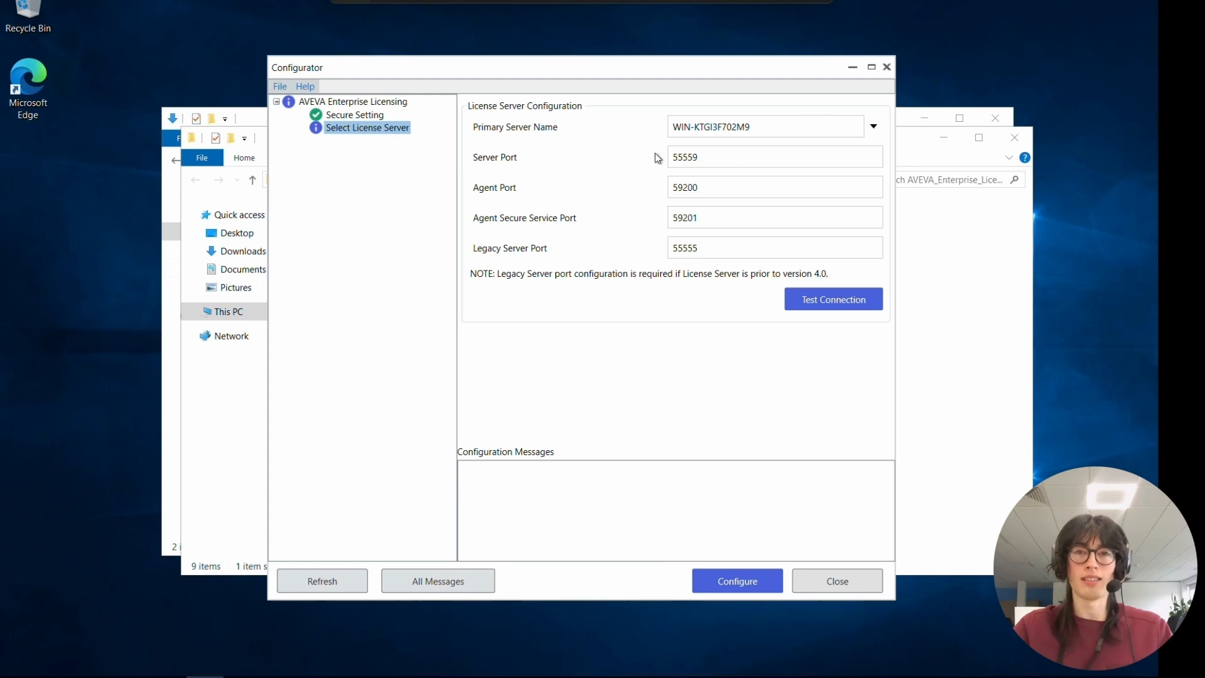
click(816, 127)
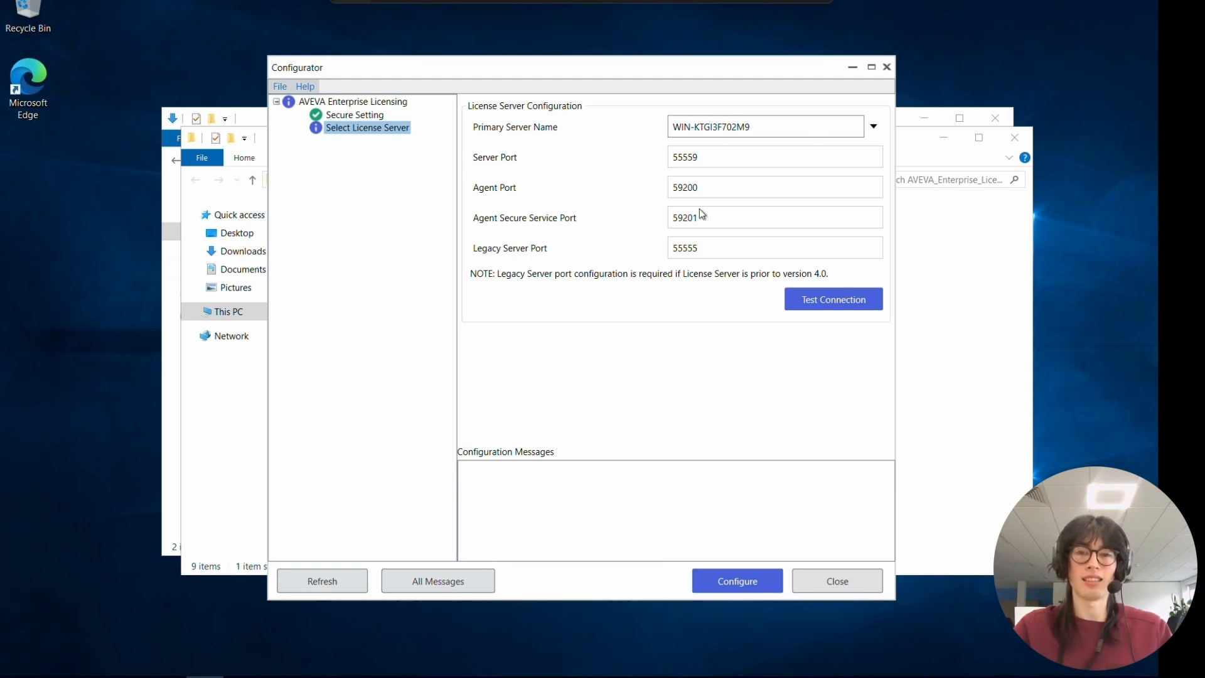
drag(763, 126, 673, 137)
click(729, 129)
drag(764, 127, 557, 172)
key(ctrl+c)
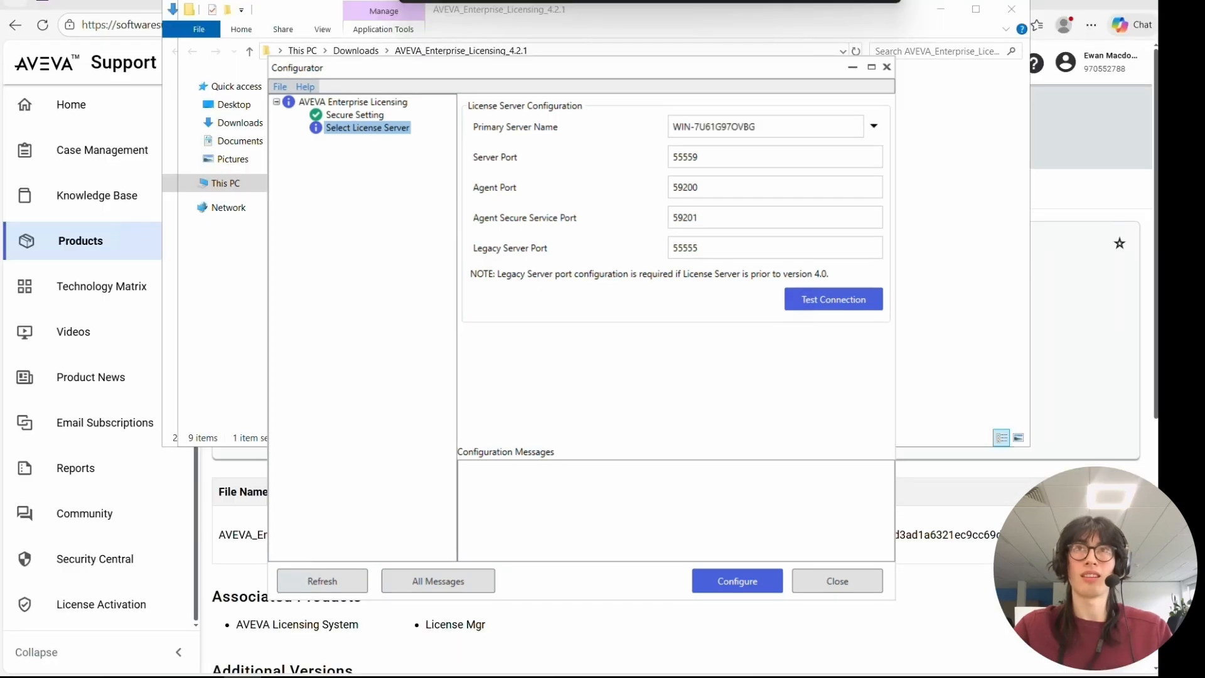
- Set the primary server name in the second machine's Configurator to WIN-KTGI3F702M9
click(765, 128)
drag(771, 128, 580, 129)
key(ctrl+v)
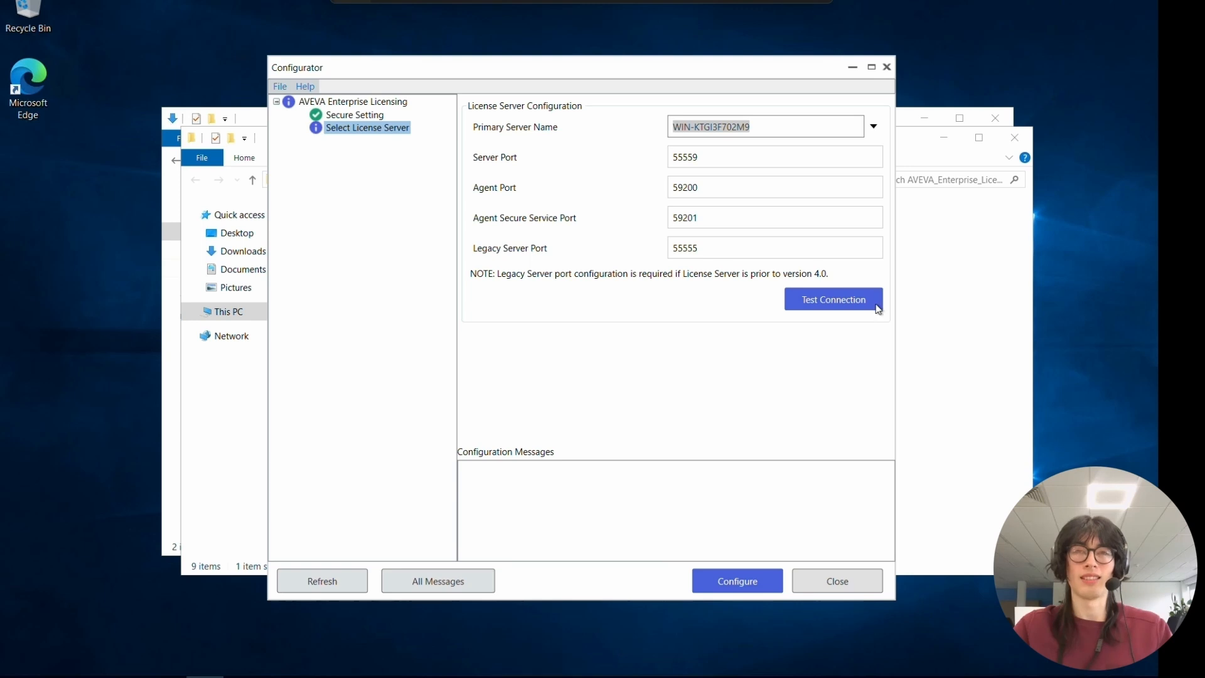
- Test the license server connection on the first machine and apply its configuration
click(841, 301)
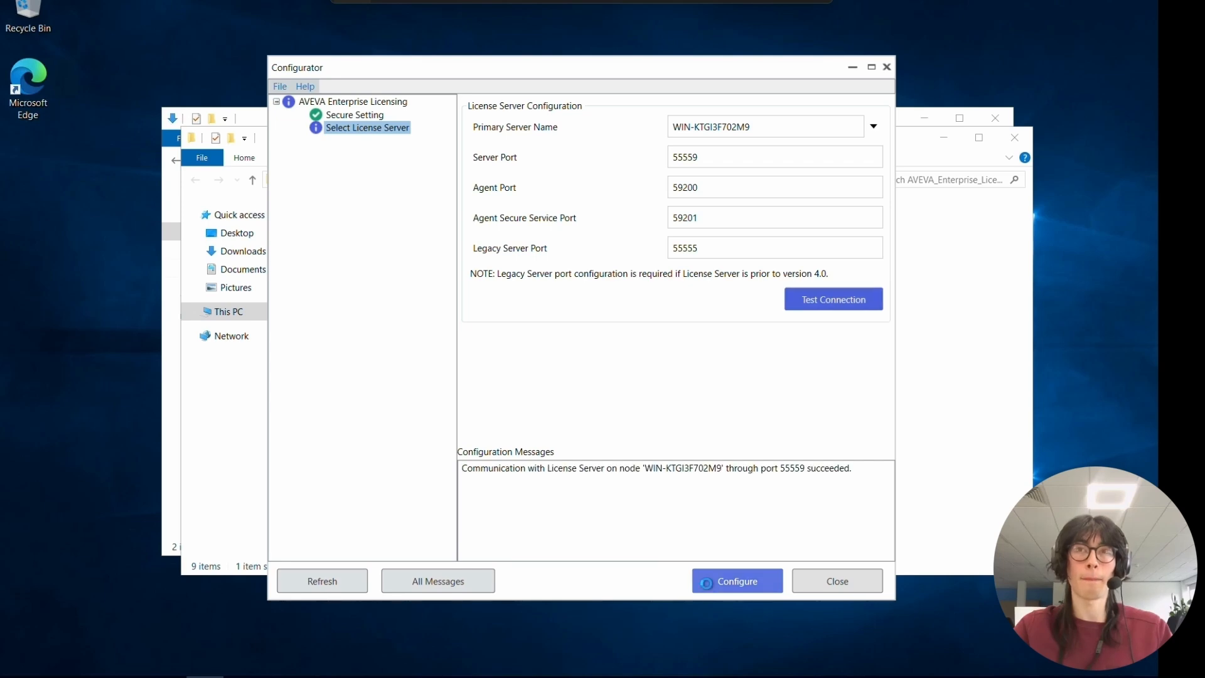
click(709, 588)
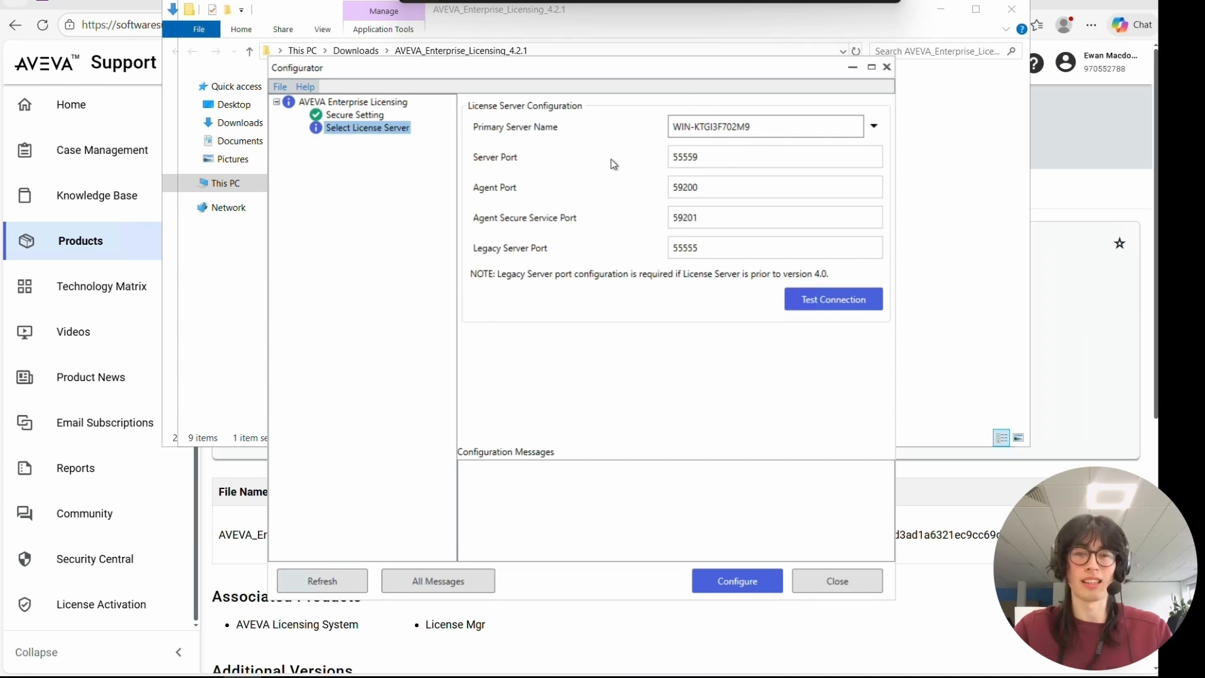
- Test the connection to WIN-KTGI3F702M9 on the second machine, then apply the configuration and close the Configurator
click(811, 292)
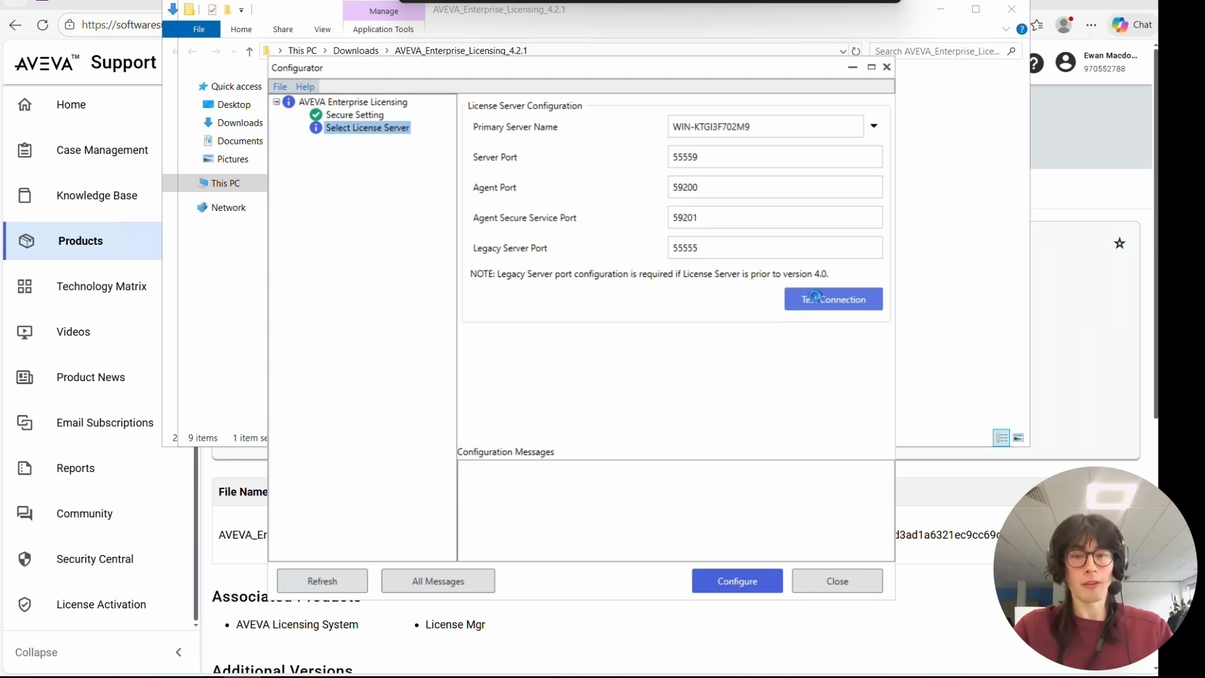
click(741, 574)
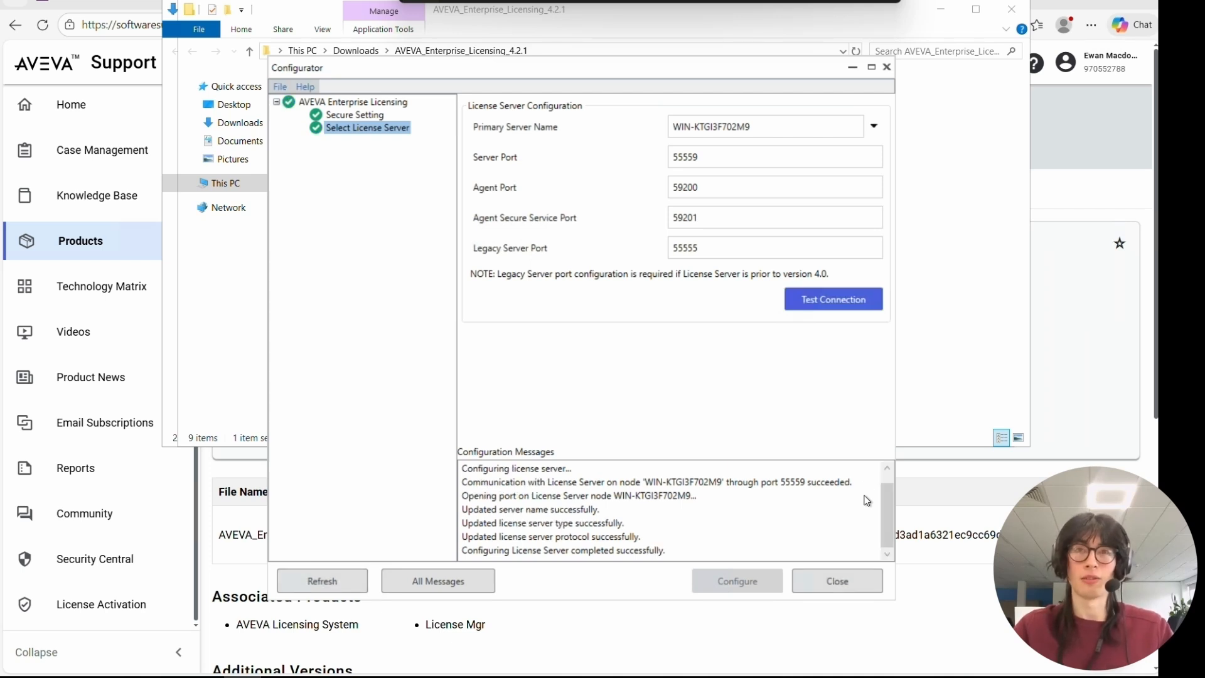
click(843, 576)
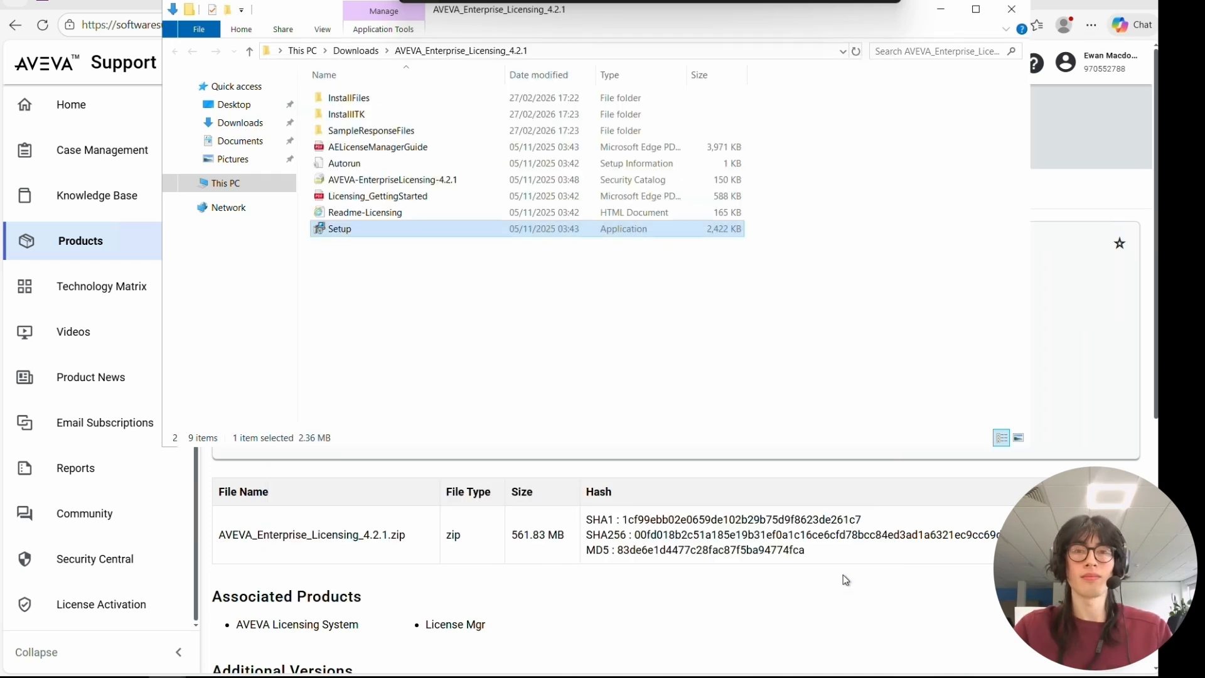
- Close all open folder and browser windows, including every tab, and restart the computer immediately to complete the installation
click(1012, 9)
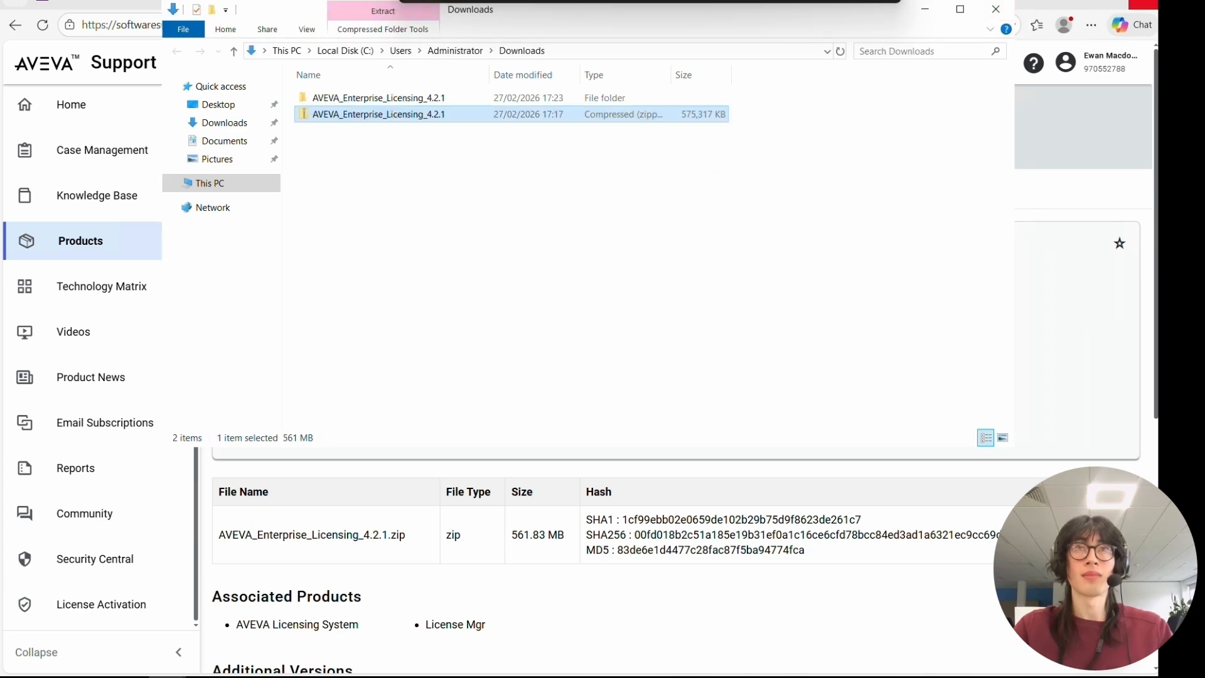
click(1143, 5)
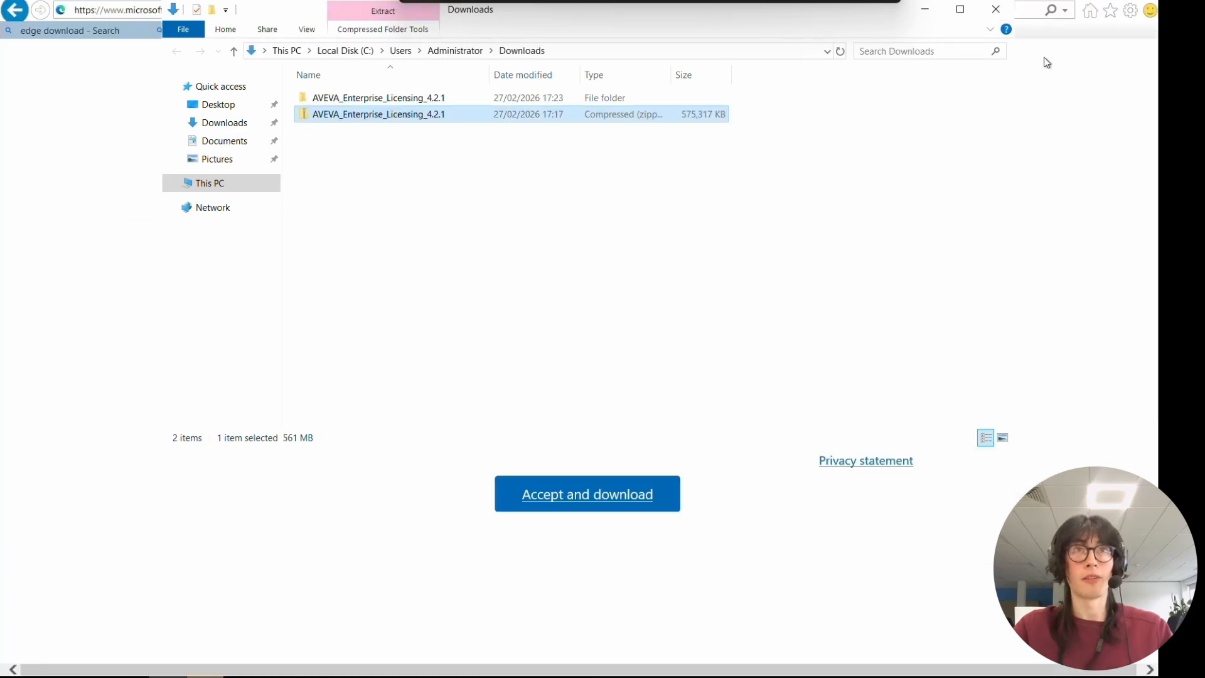
click(1143, 1)
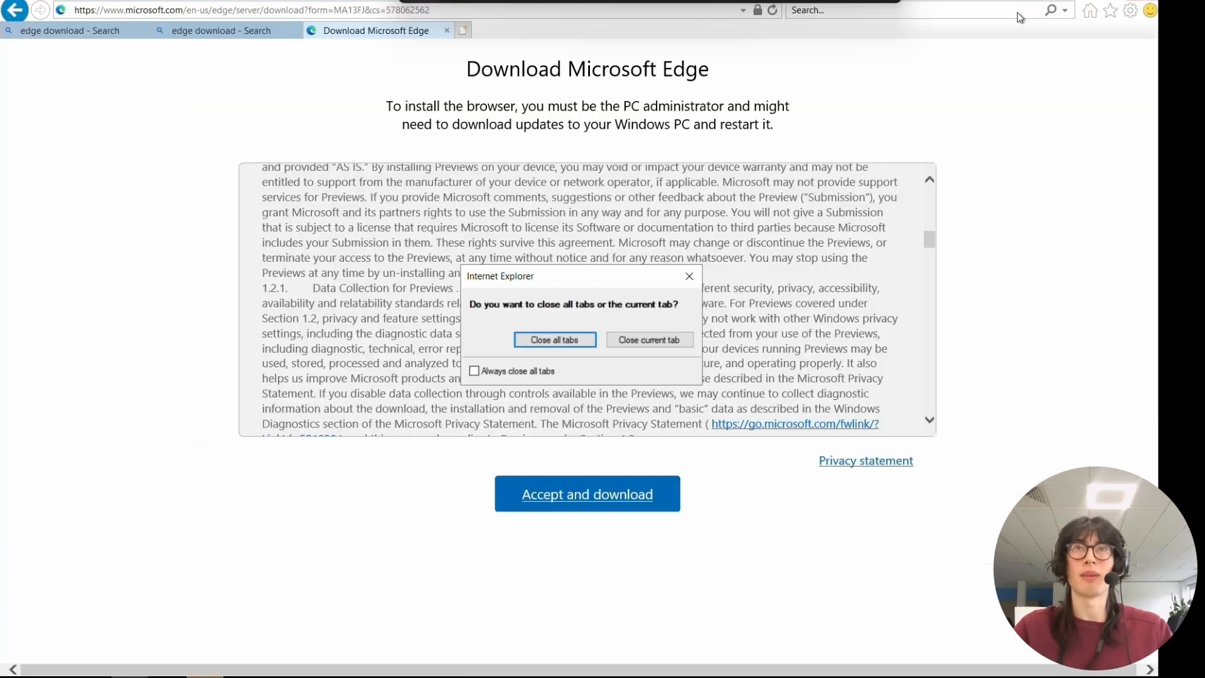
click(590, 342)
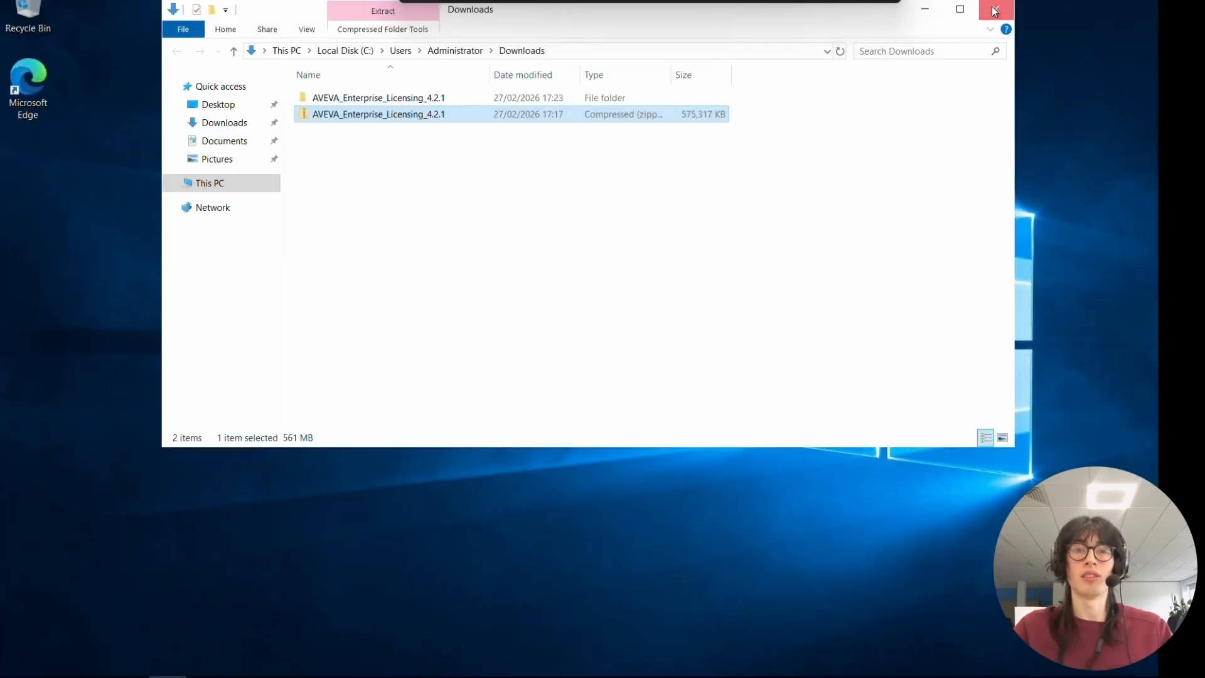
click(995, 11)
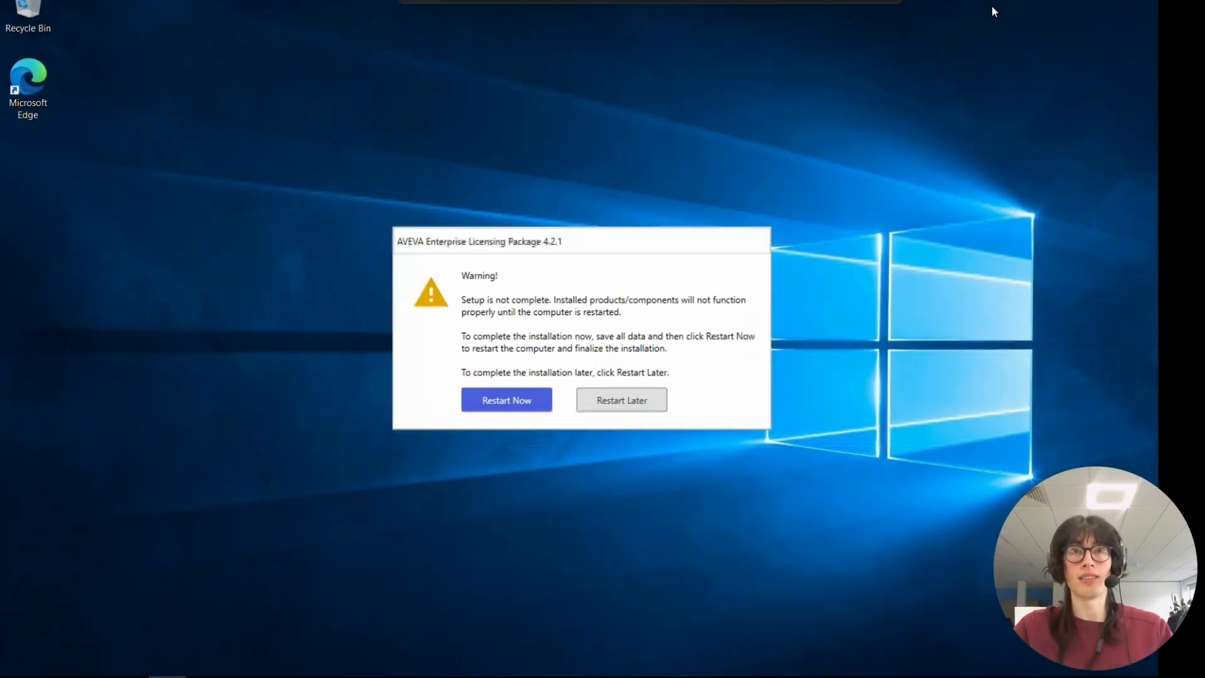
click(506, 406)
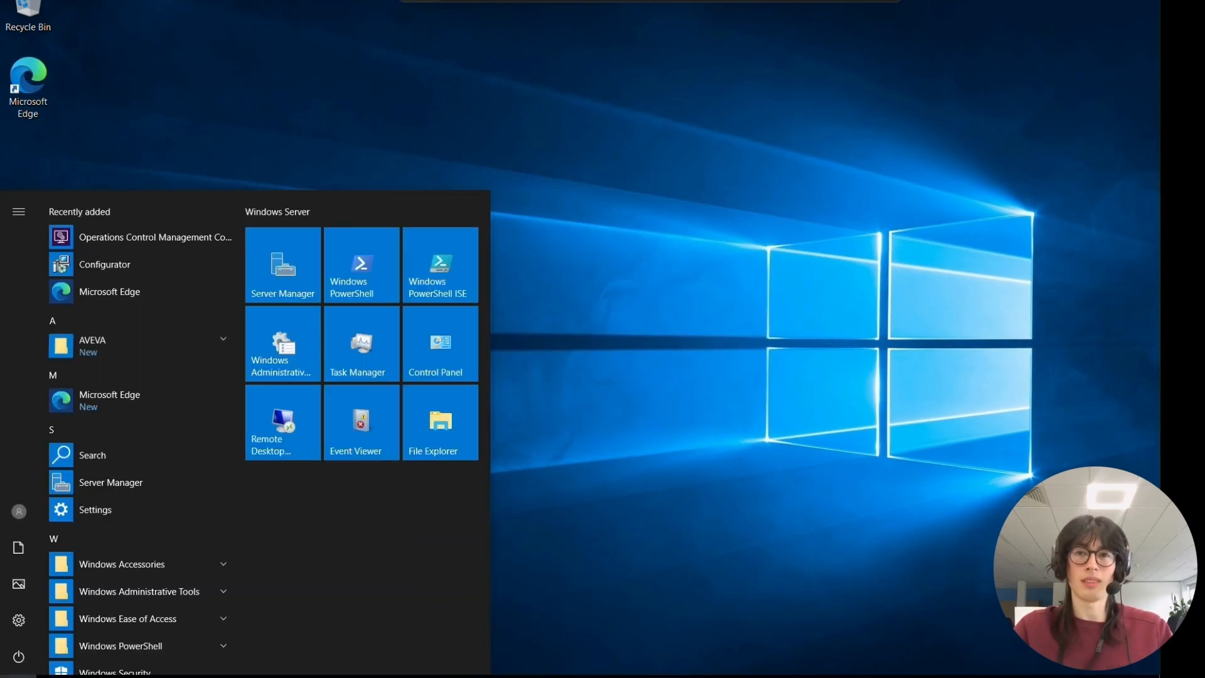
- Open the Enterprise License Manager and start adding a server with WIN-7U61G97OVBG as both its computer name and display name
click(114, 340)
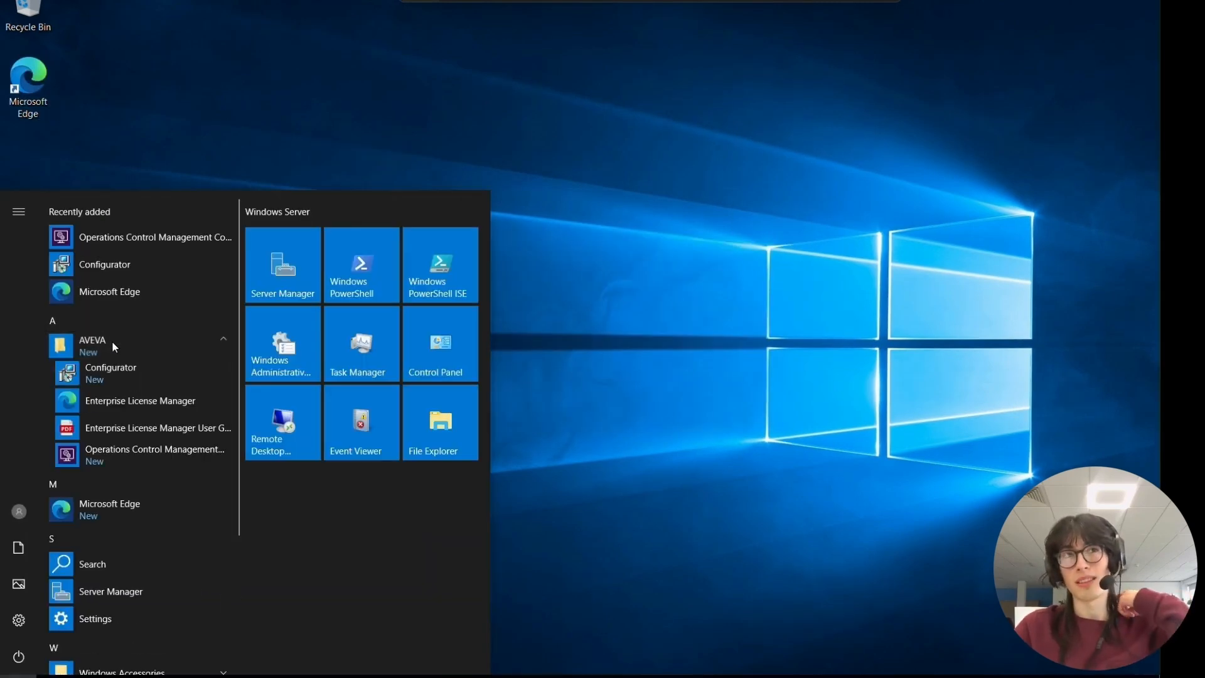
click(127, 400)
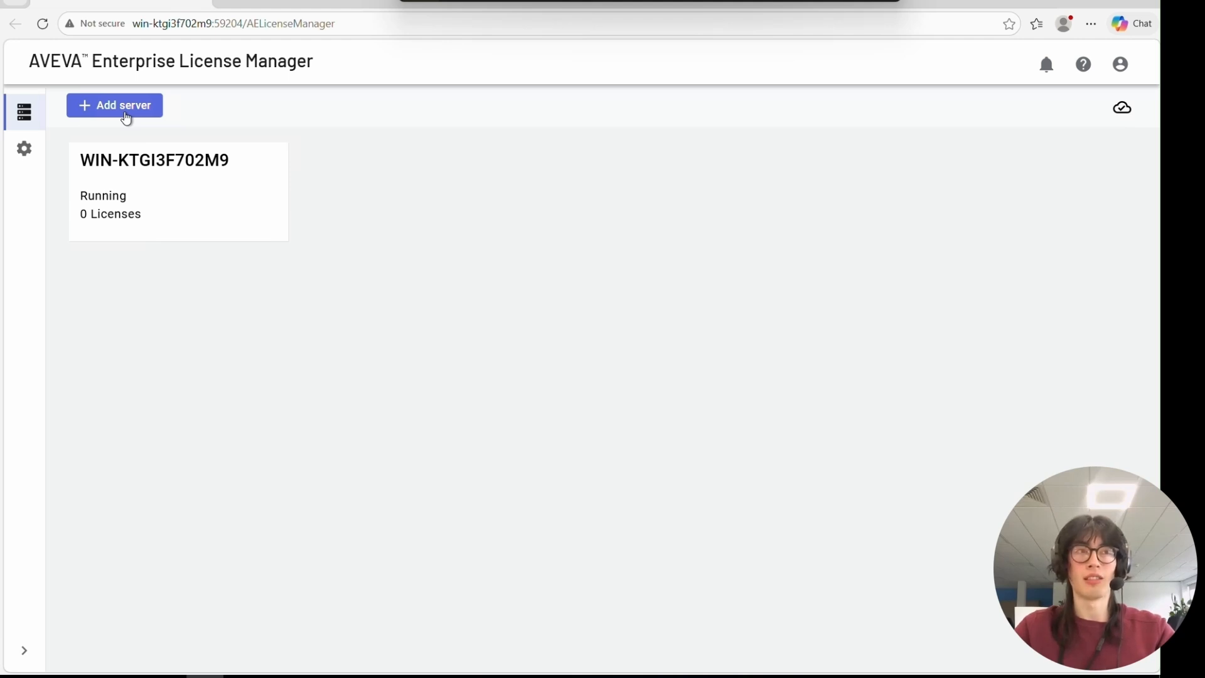
click(126, 118)
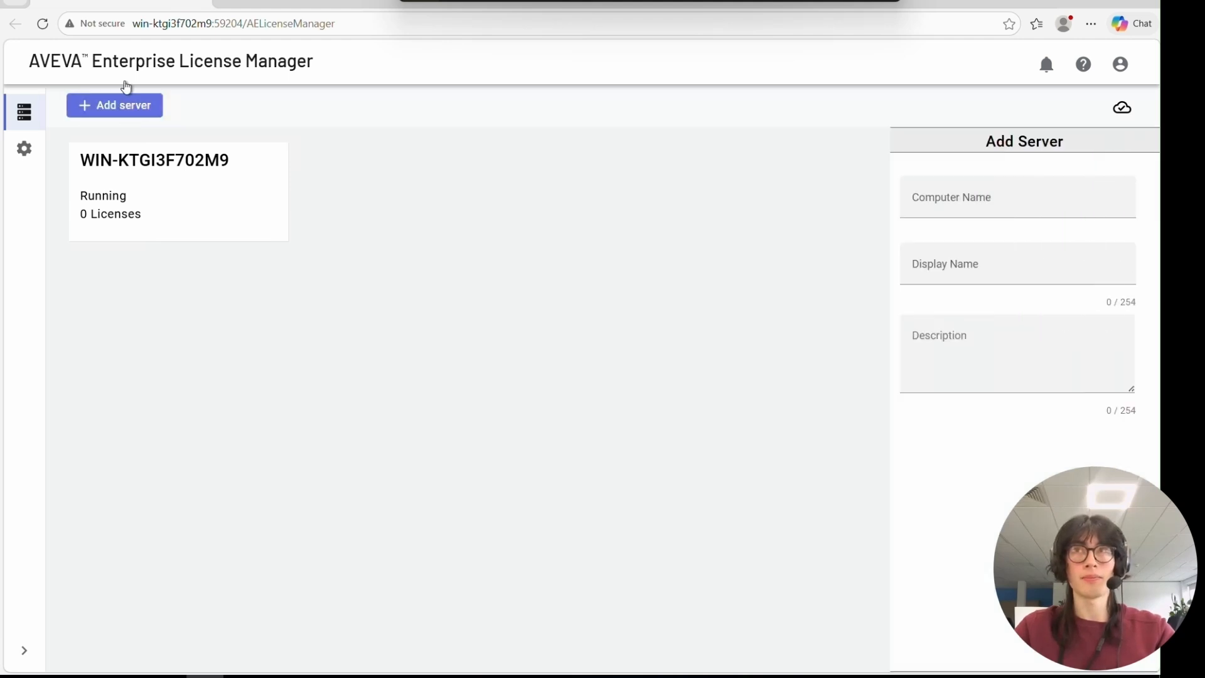
click(971, 190)
text(WIN-7U61G97OVBG)
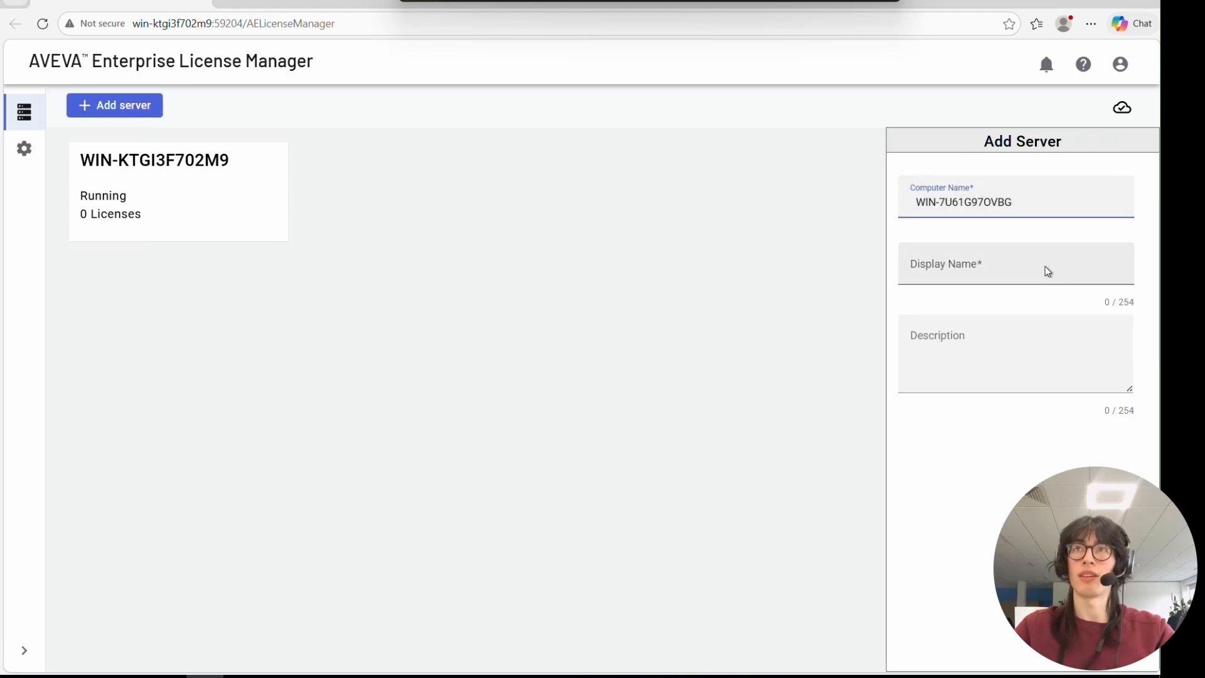
click(1031, 257)
text(WIN-7U61G97OVBG)
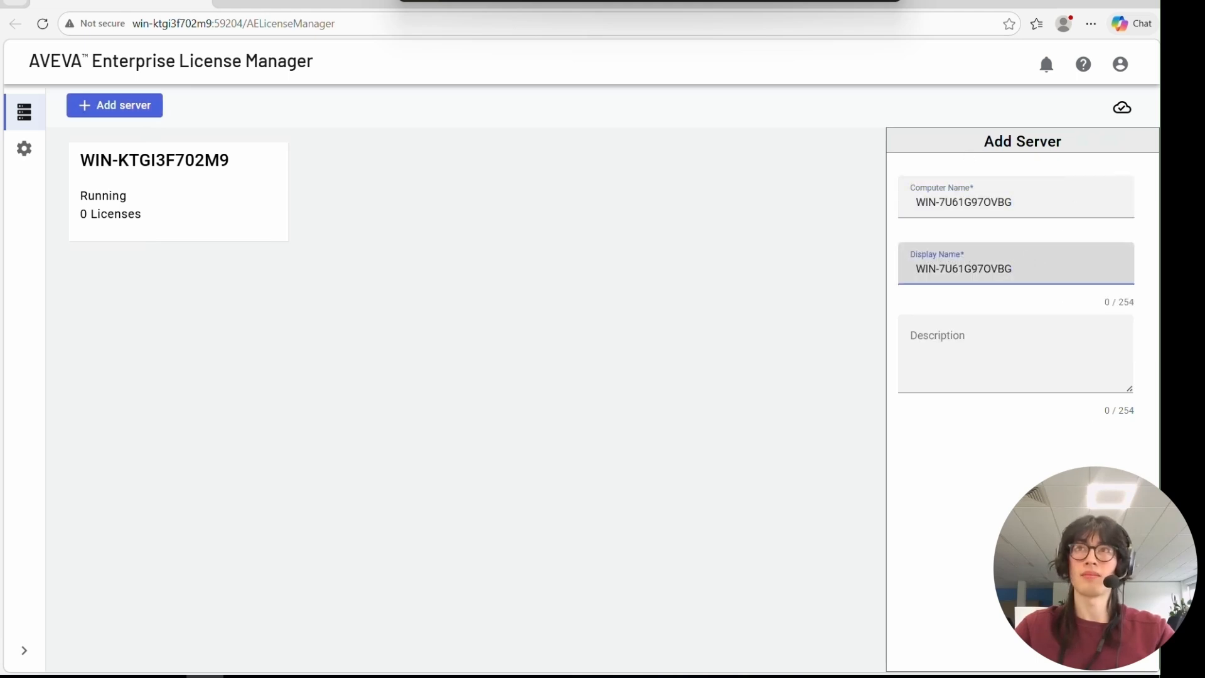
- Enter "backup license server" as the new server's description and add the server
click(1037, 358)
text(ba)
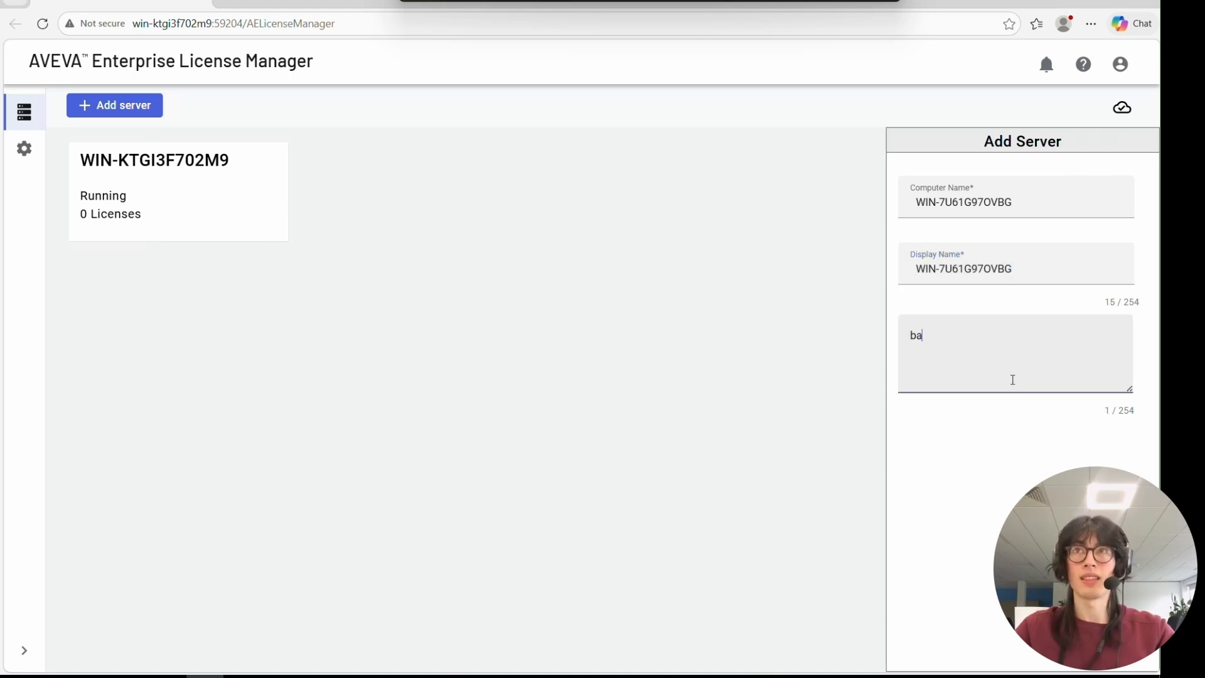
text(ckup license )
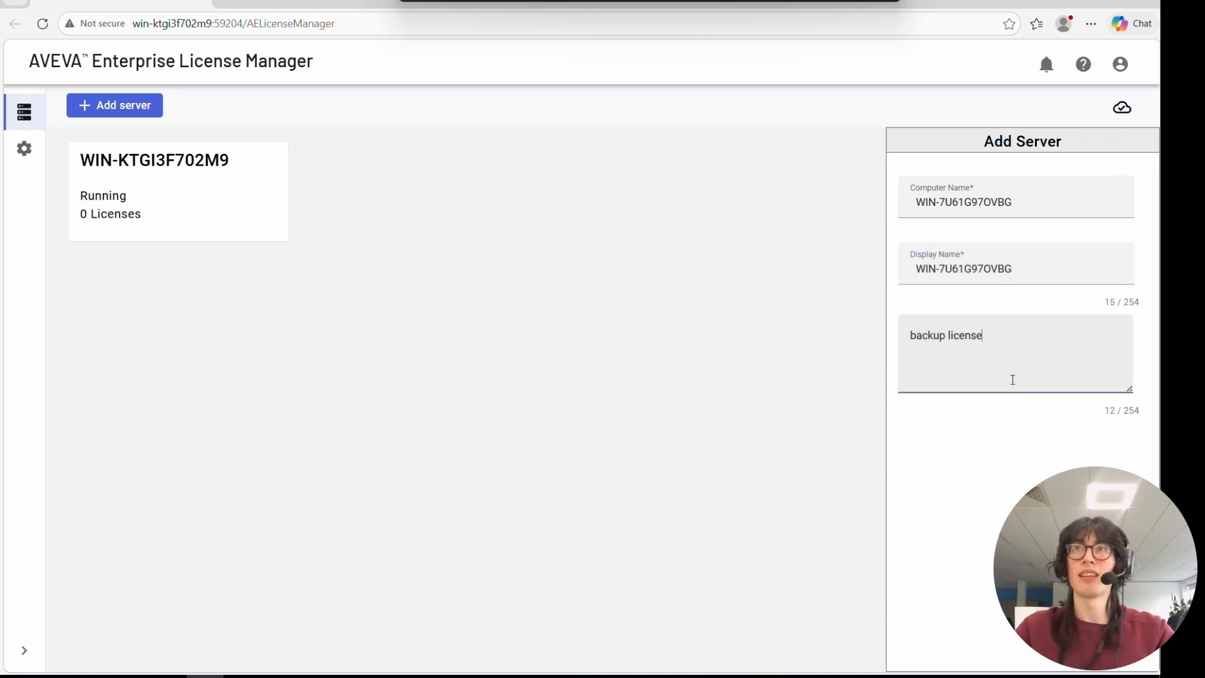
text(server)
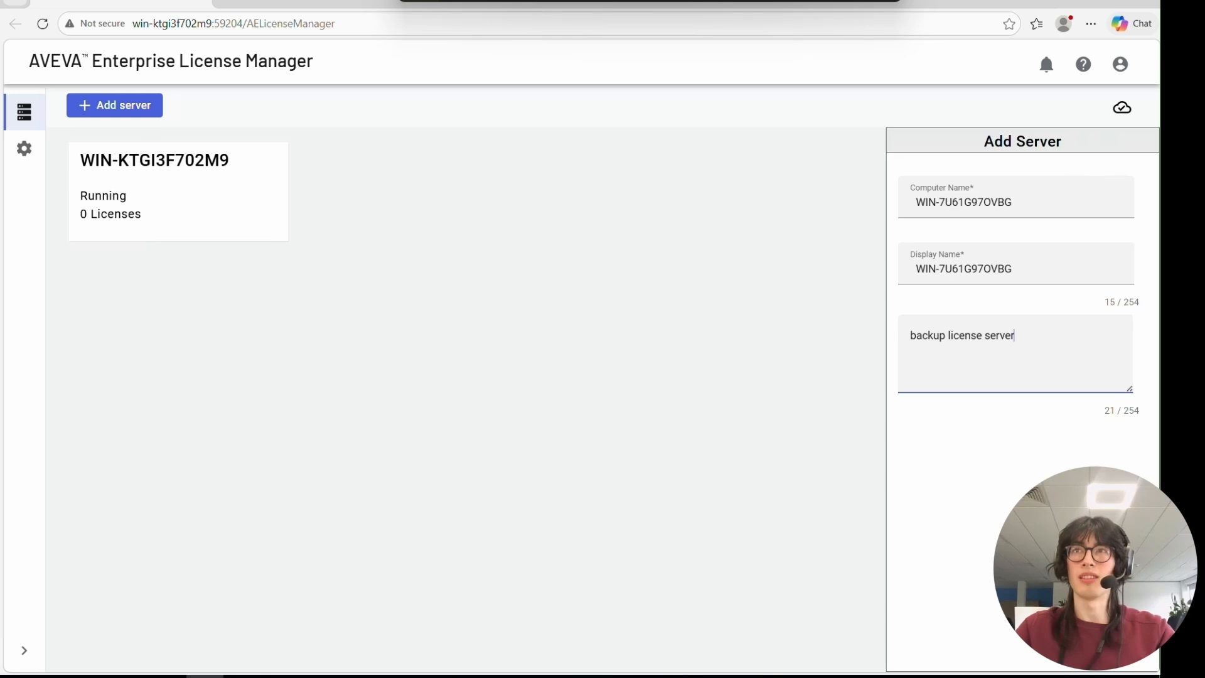
click(1105, 645)
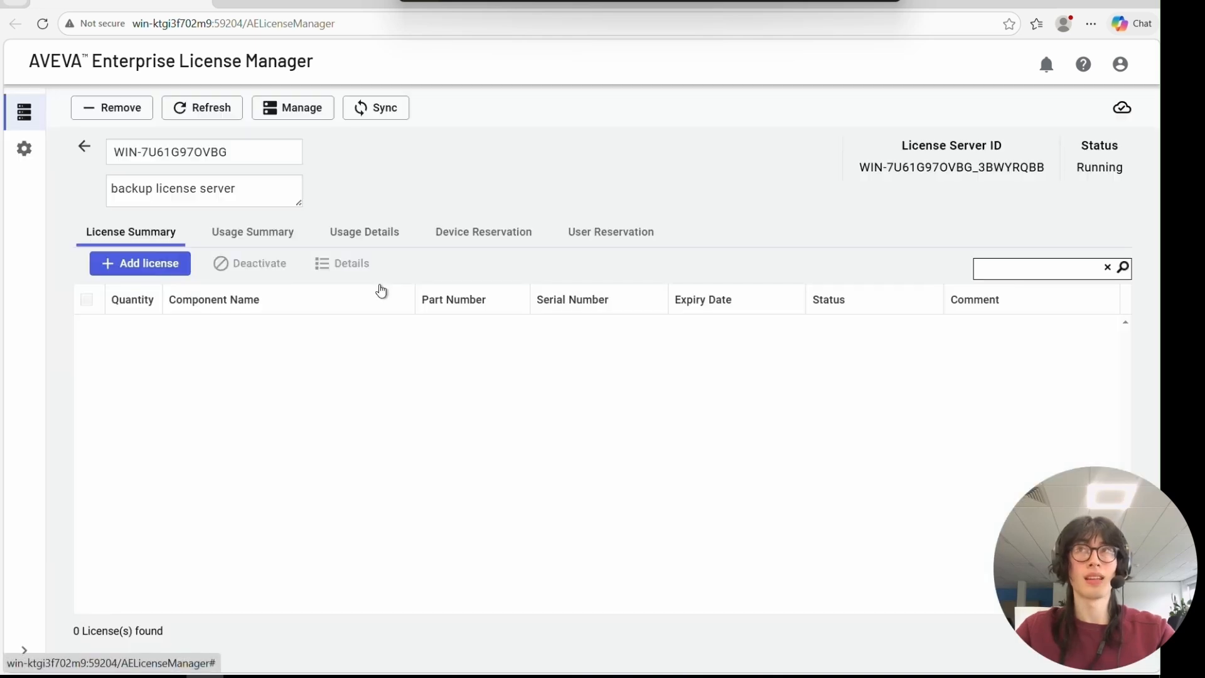
- Enable backup redundancy for WIN-KTGI3F702M9 with WIN-7U61G97OVBG as its backup server and apply the pairing
click(82, 147)
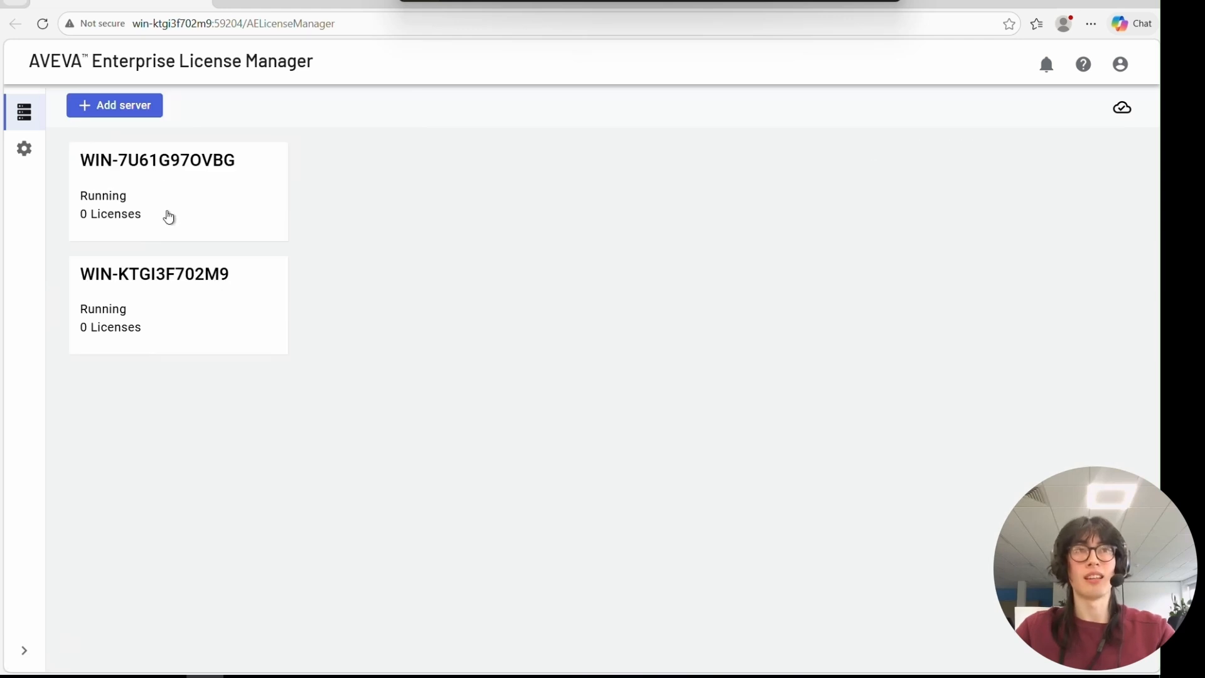
click(169, 327)
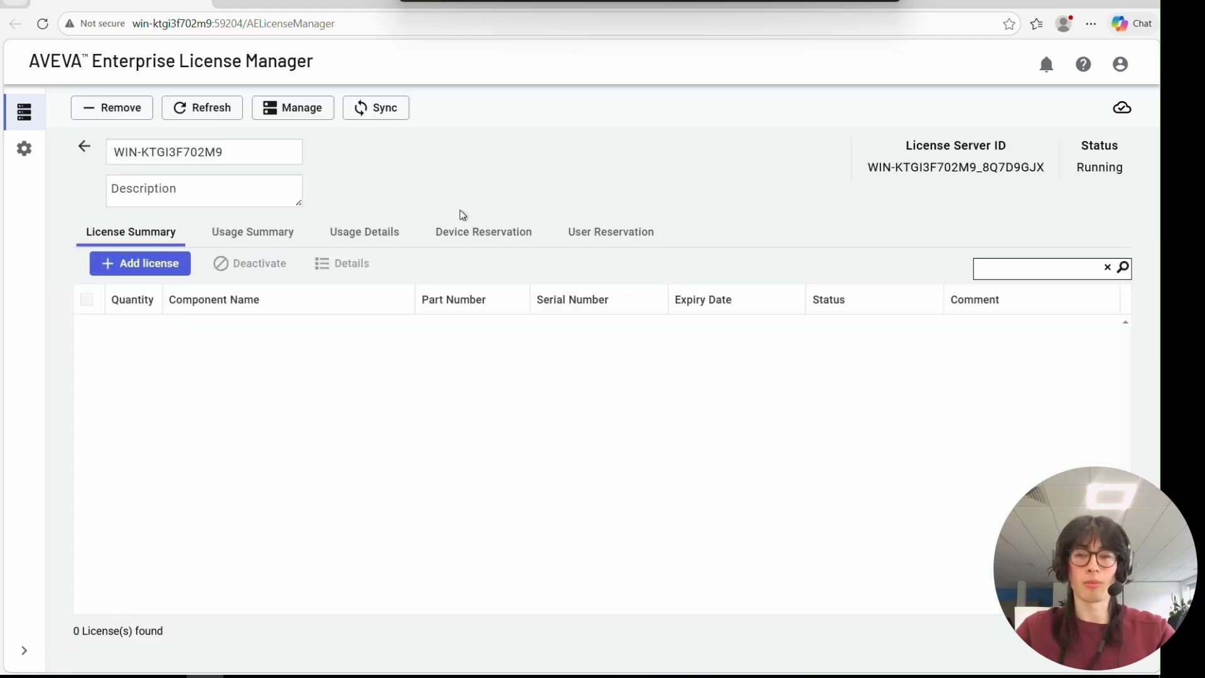
click(271, 110)
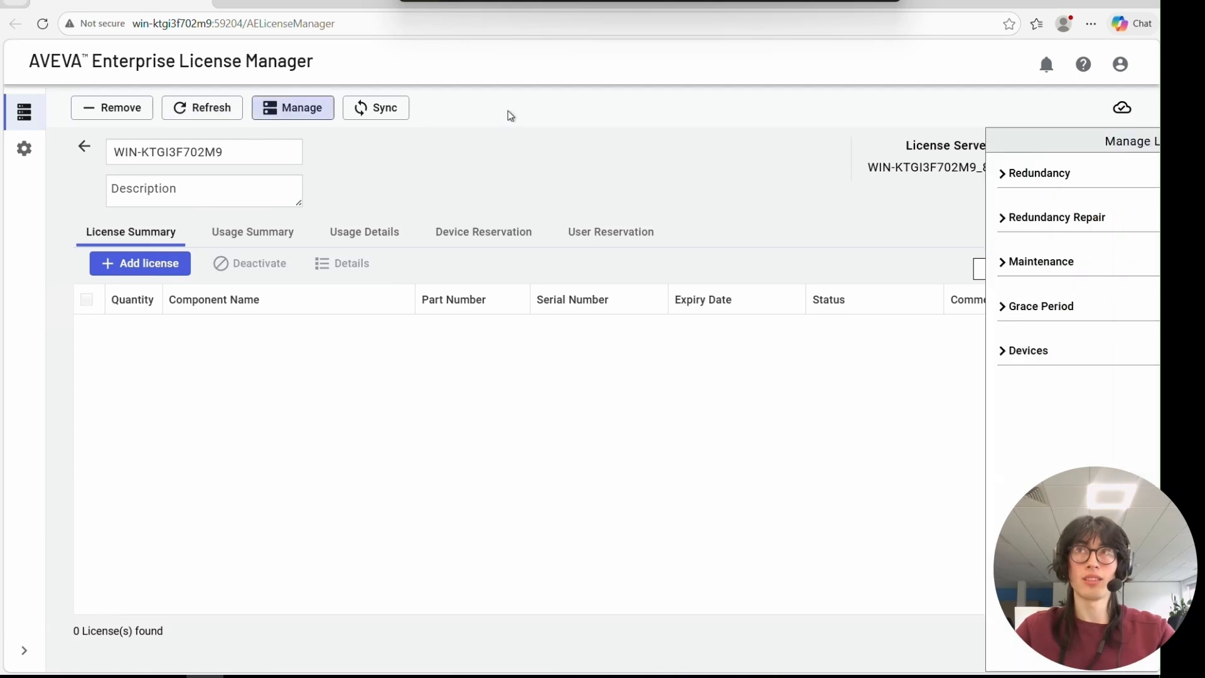
click(806, 179)
click(942, 207)
click(963, 229)
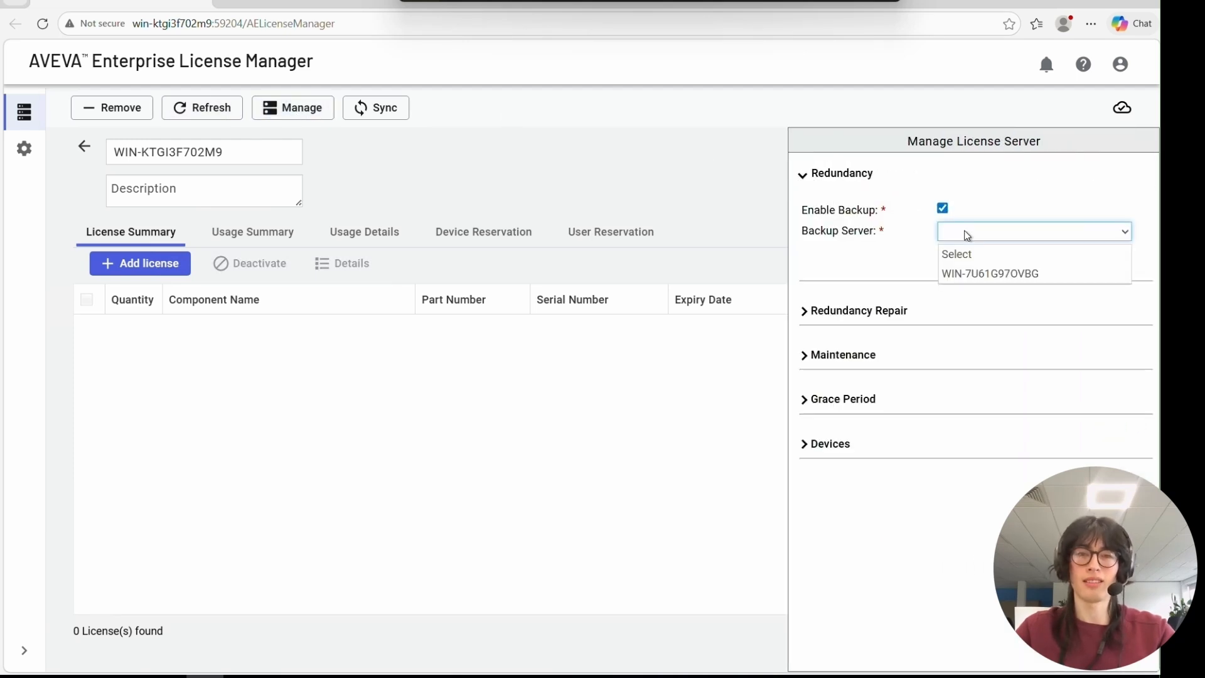
click(995, 279)
click(1104, 262)
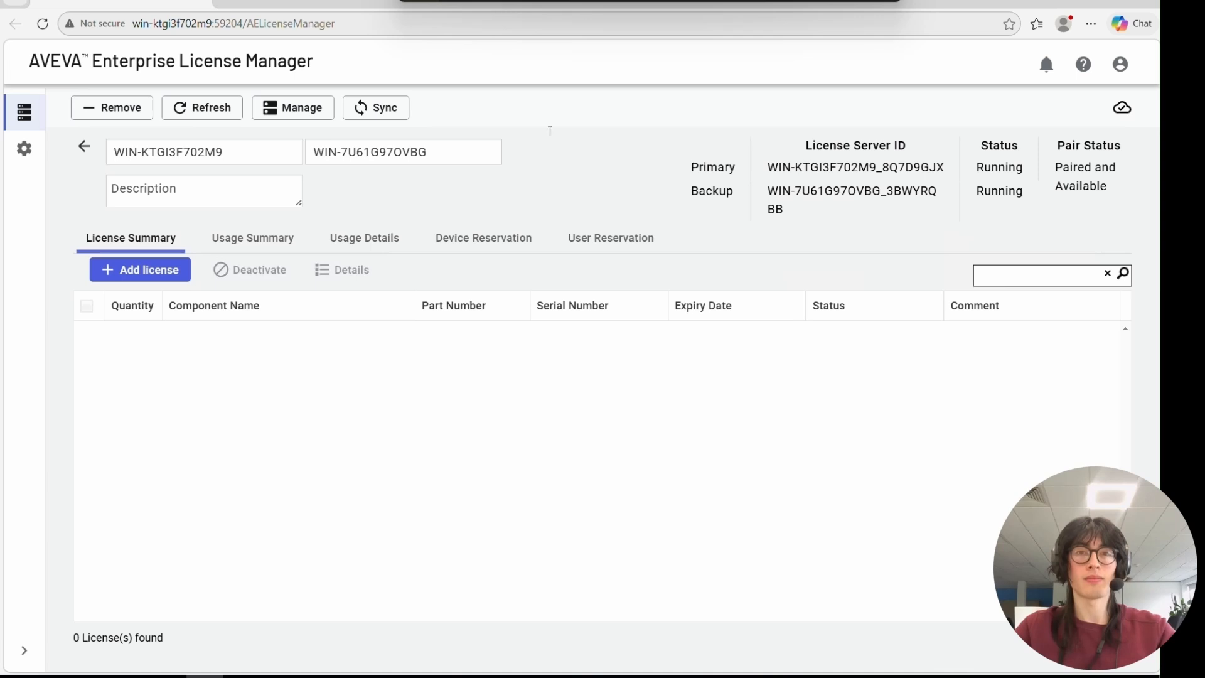
- Check the paired server entry on the first machine, then in the Enterprise License Manager on the second machine after closing its Settings window
click(84, 146)
click(175, 223)
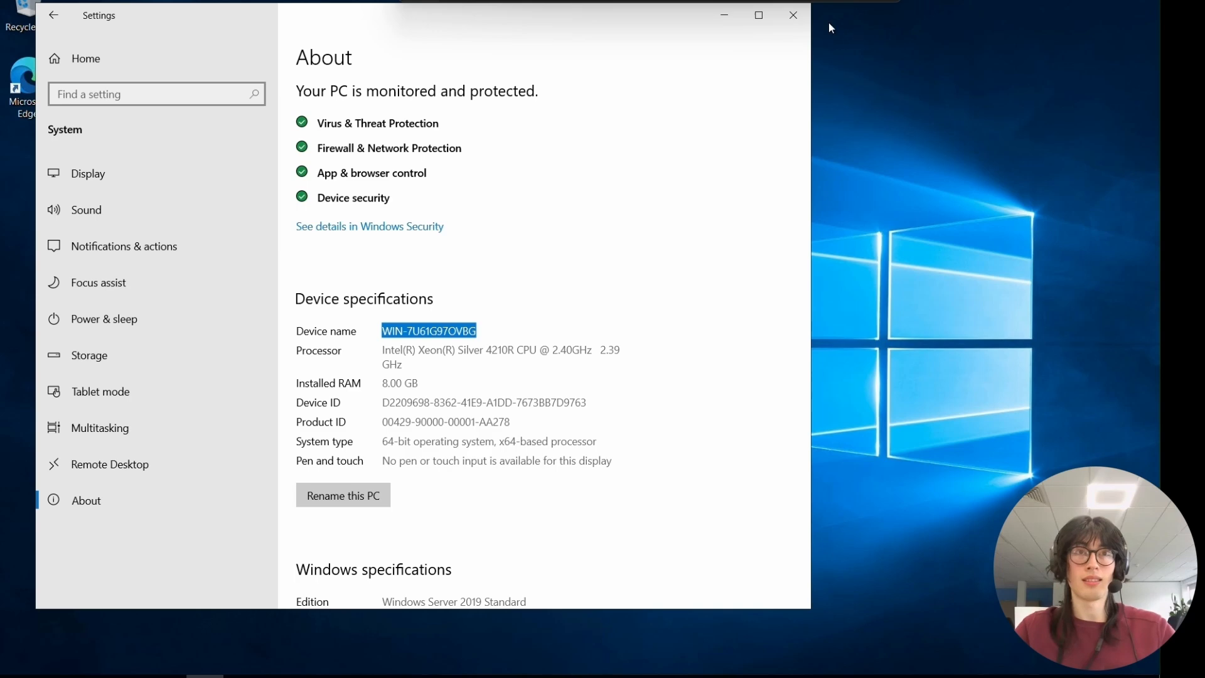
click(793, 16)
key(super)
click(112, 344)
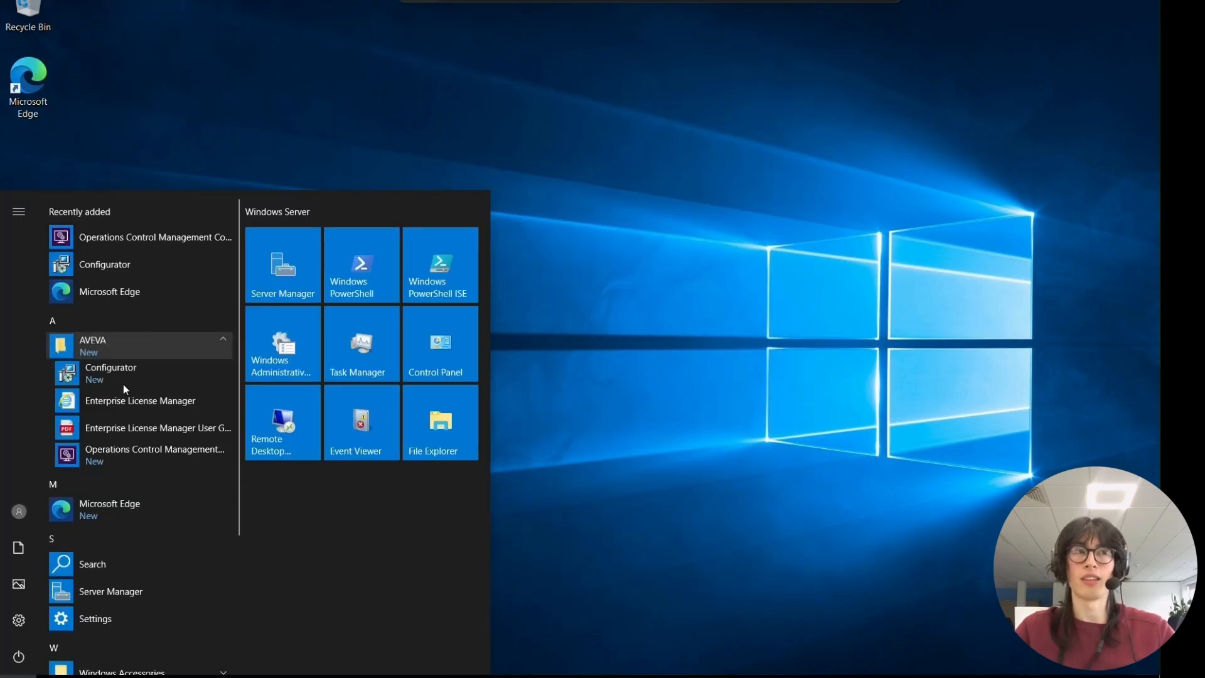
click(122, 394)
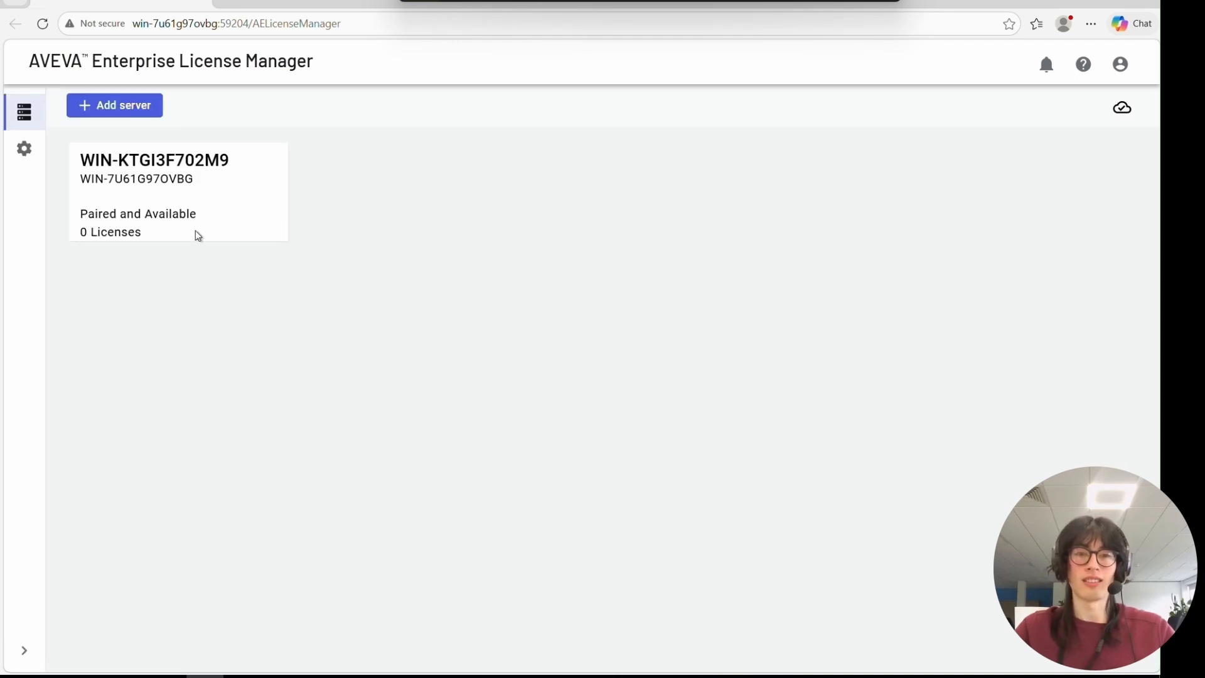
click(180, 201)
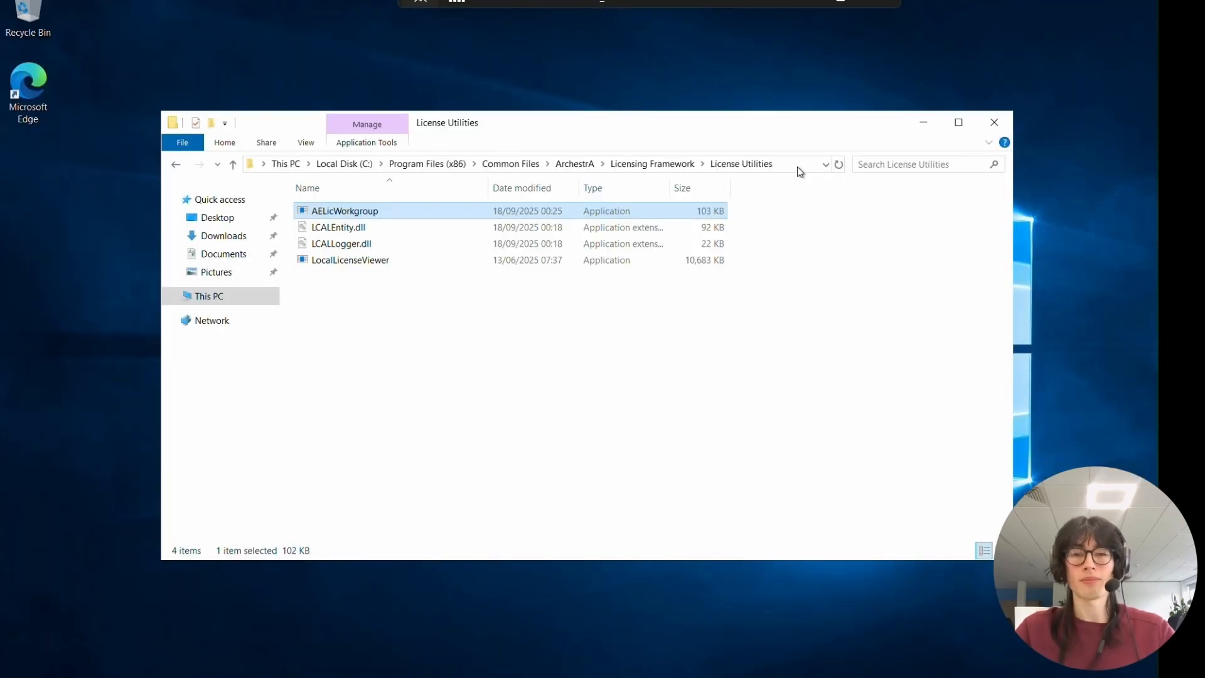
- Go to C:\Program Files (x86)\Common Files\ArchestrA\Licensing Framework\License Utilities and launch the AELicWorkgroup utility
click(797, 167)
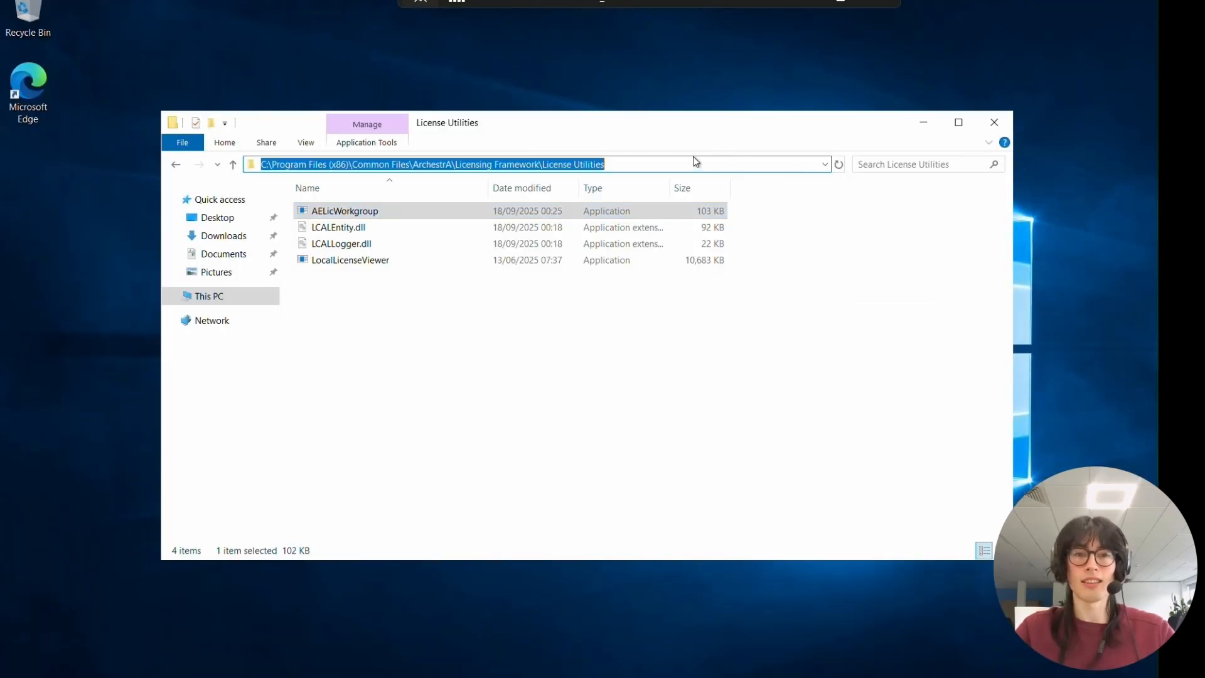
click(637, 162)
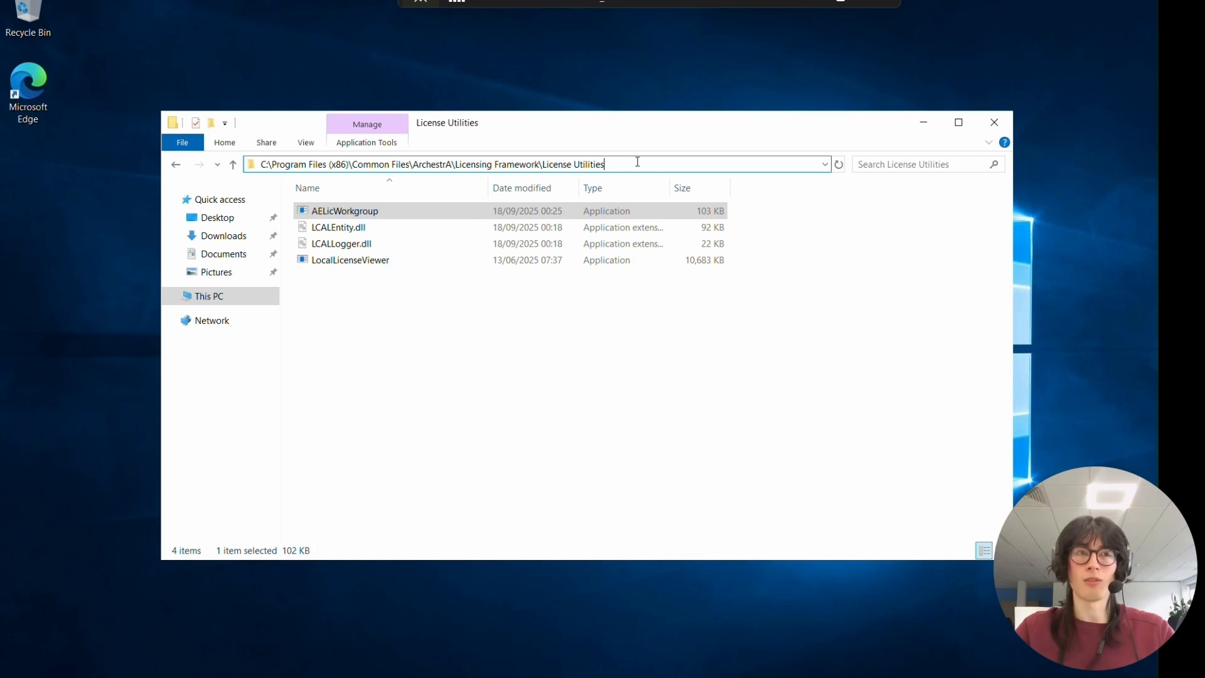
key(Return)
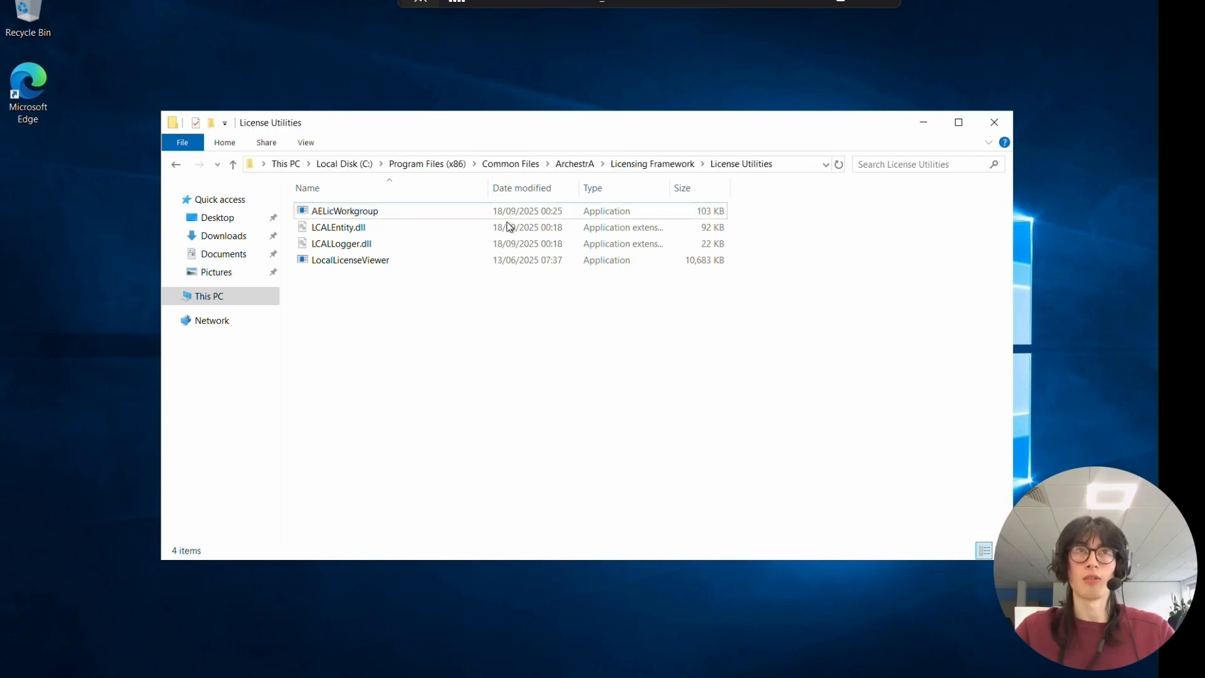
click(475, 209)
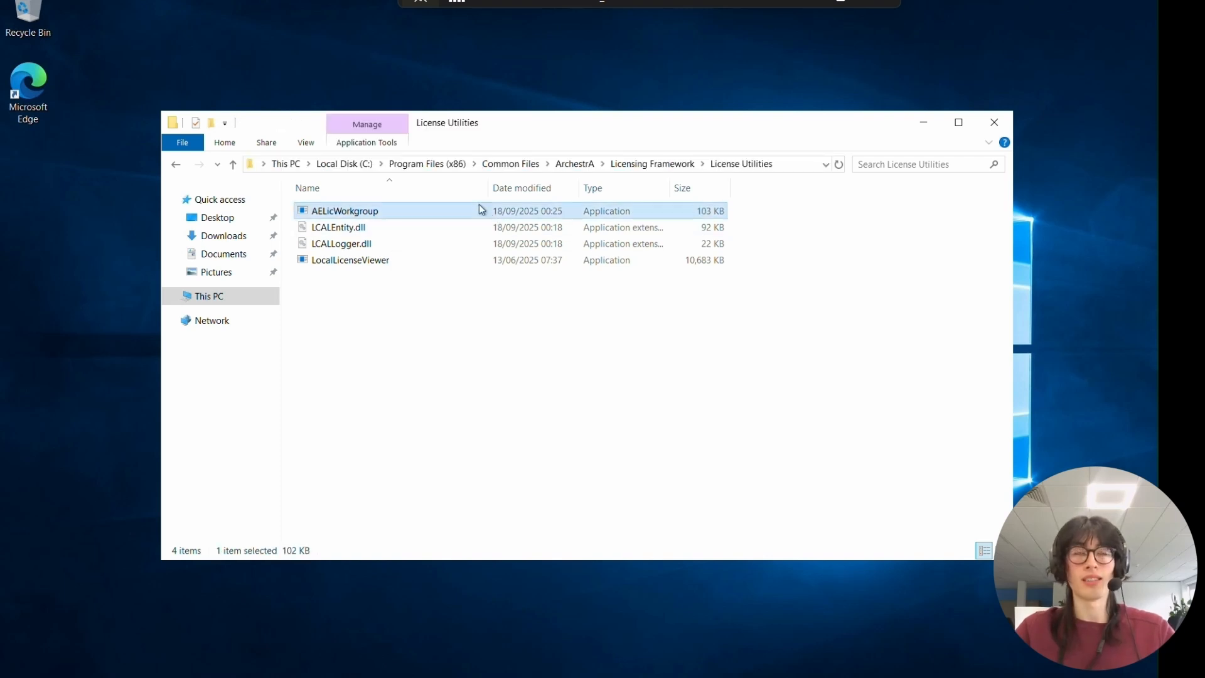
right_click(442, 211)
click(359, 232)
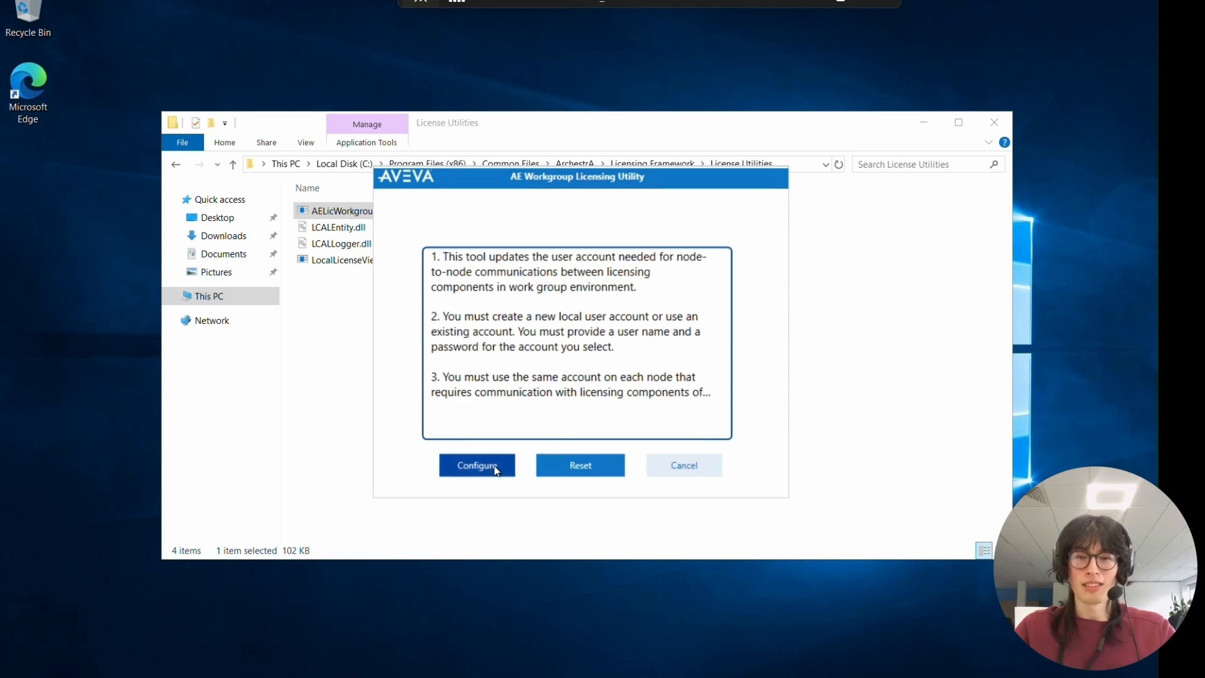
- Configure workgroup licensing communication with the Administrator account, enter the account password, and finish the utility
click(477, 466)
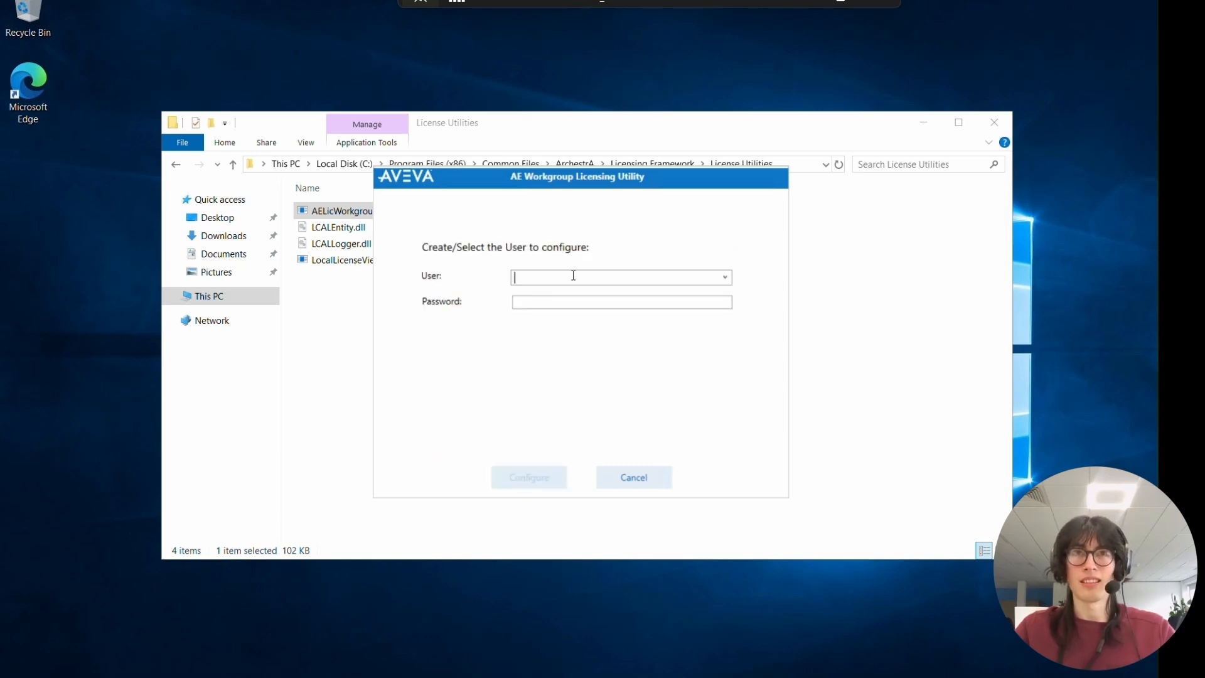
click(725, 277)
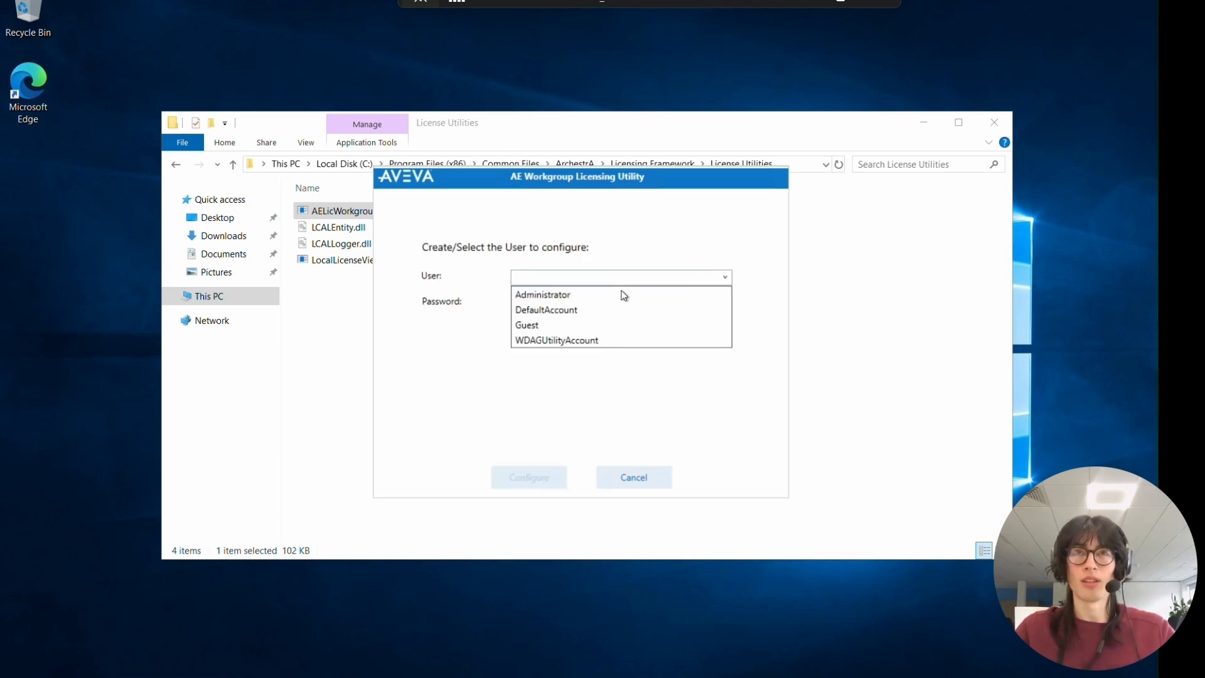
click(567, 295)
click(582, 300)
text(*********)
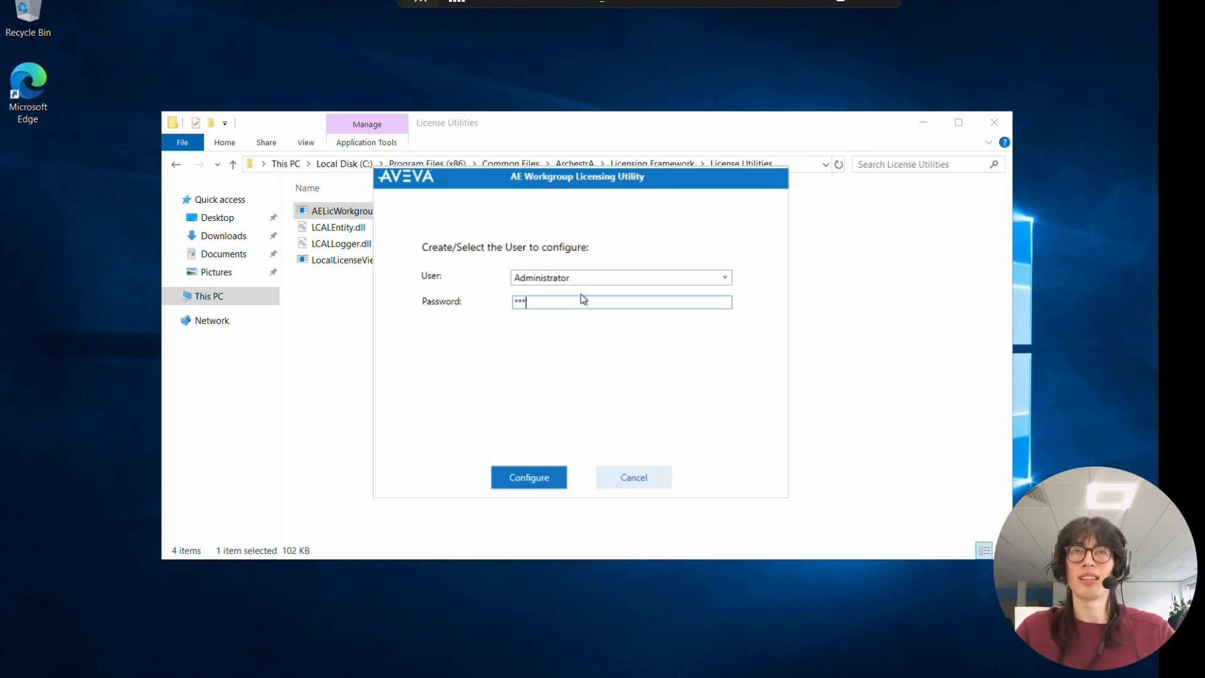
click(525, 483)
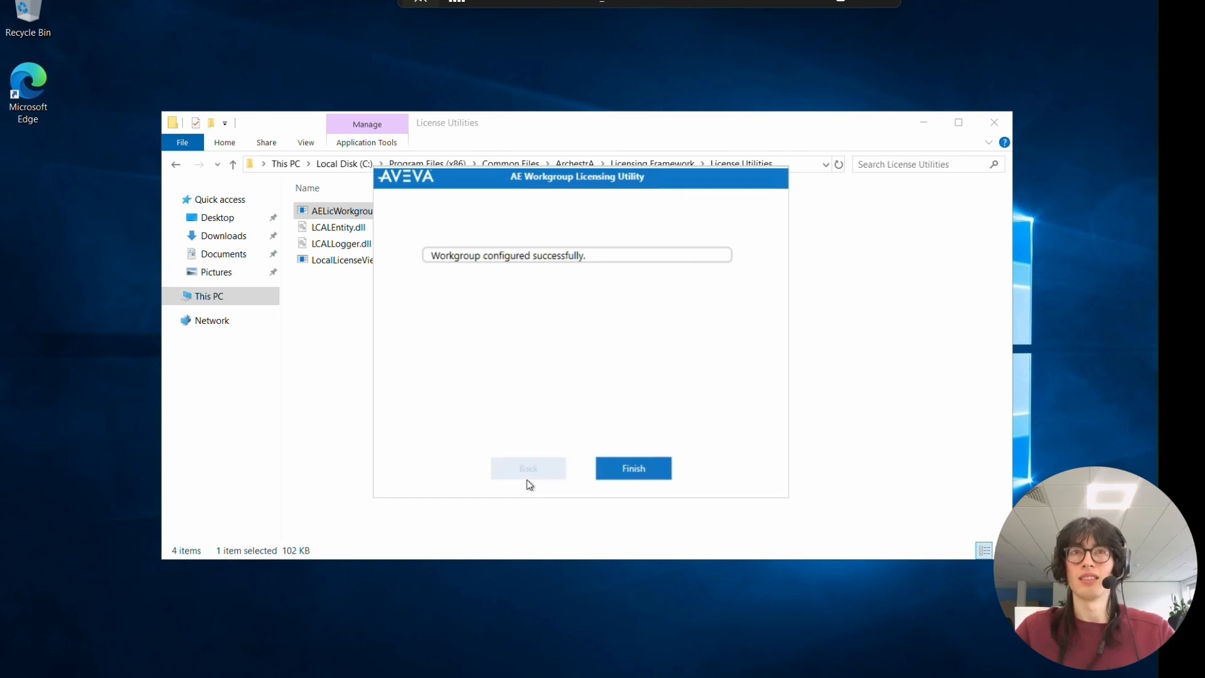
click(632, 468)
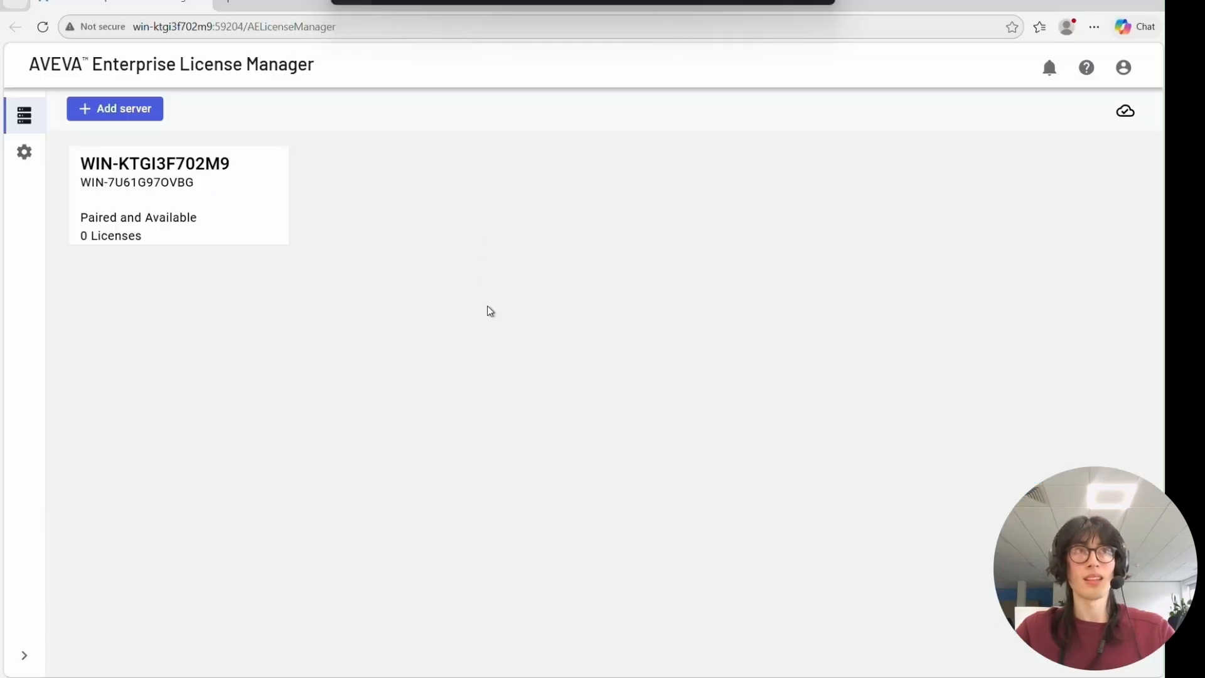
- Load AdvStd 46 P 231 Flex 2026Mar31.xml from the Desktop into the paired license server and activate its AVEVA AdvDev Studio 2023 R2 license
click(226, 213)
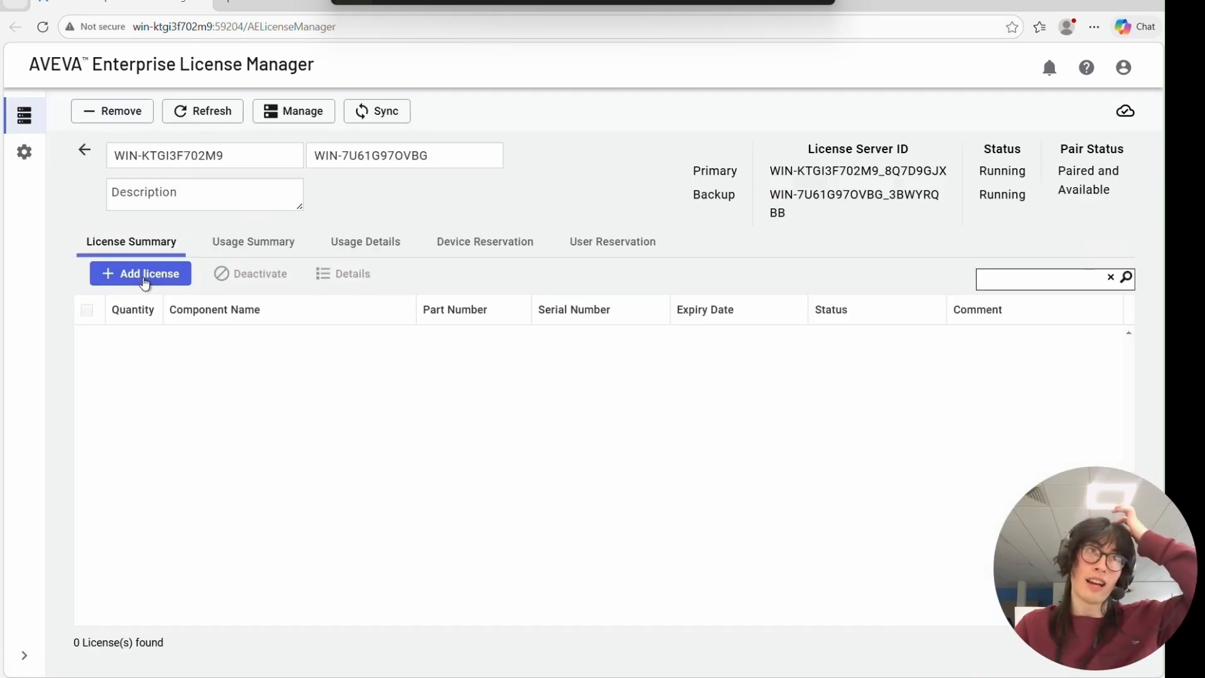
click(142, 276)
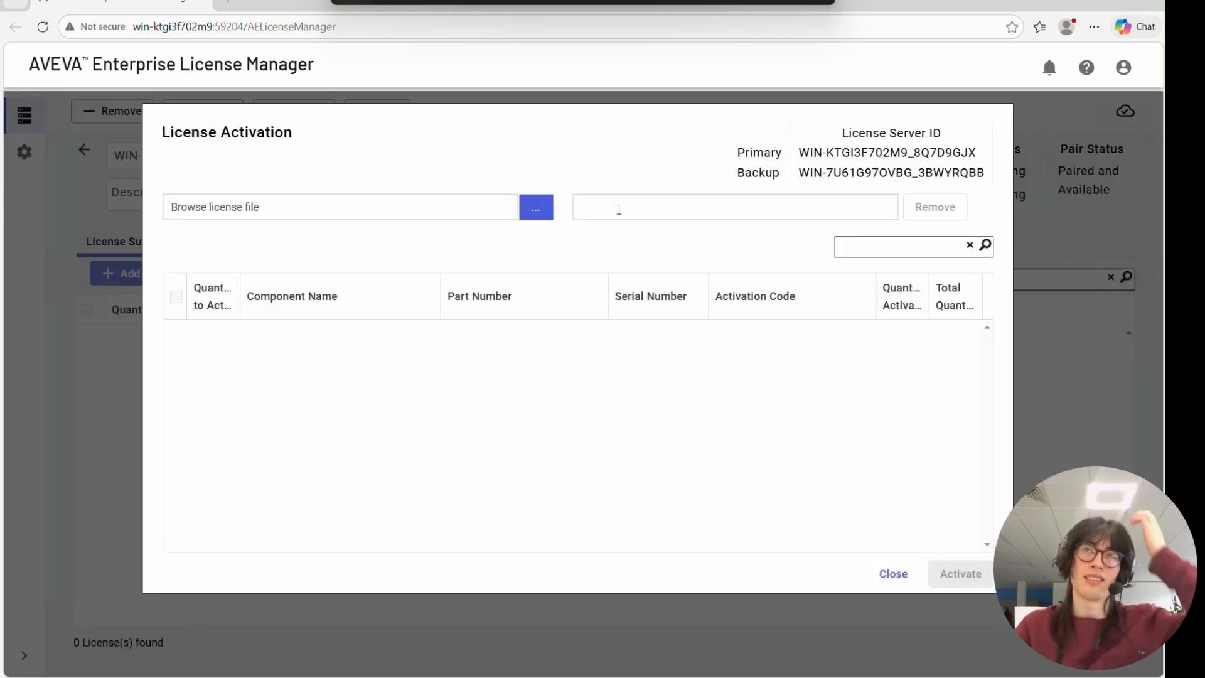
click(544, 207)
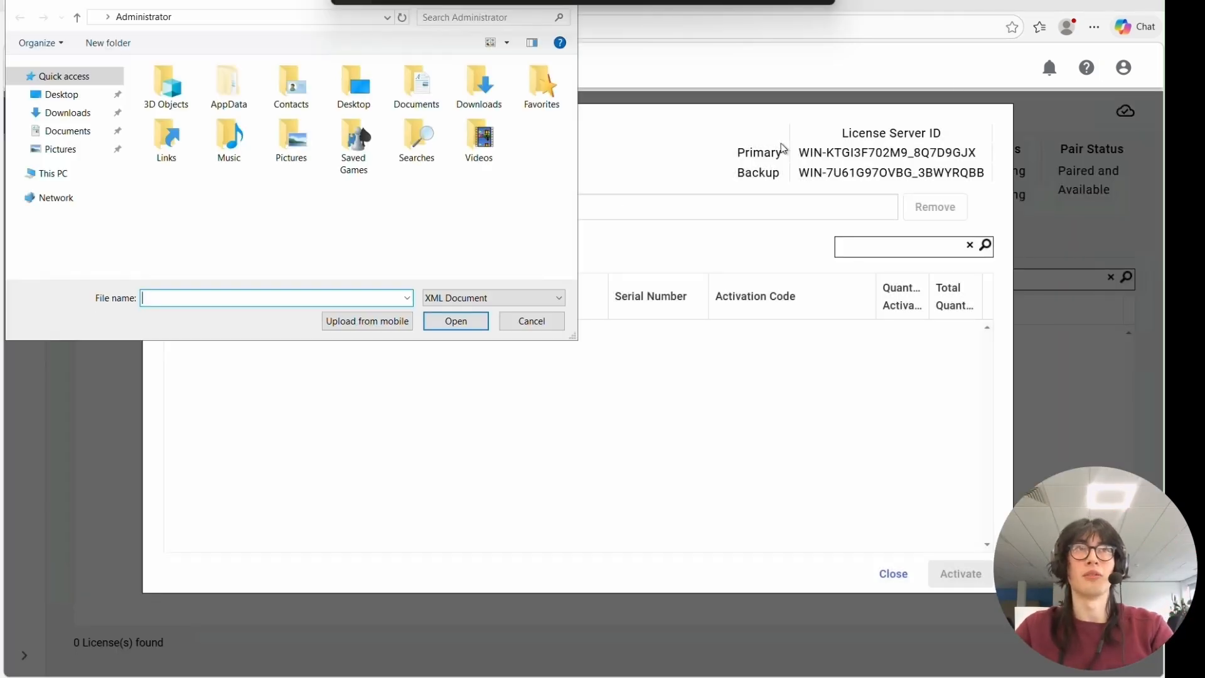
click(73, 104)
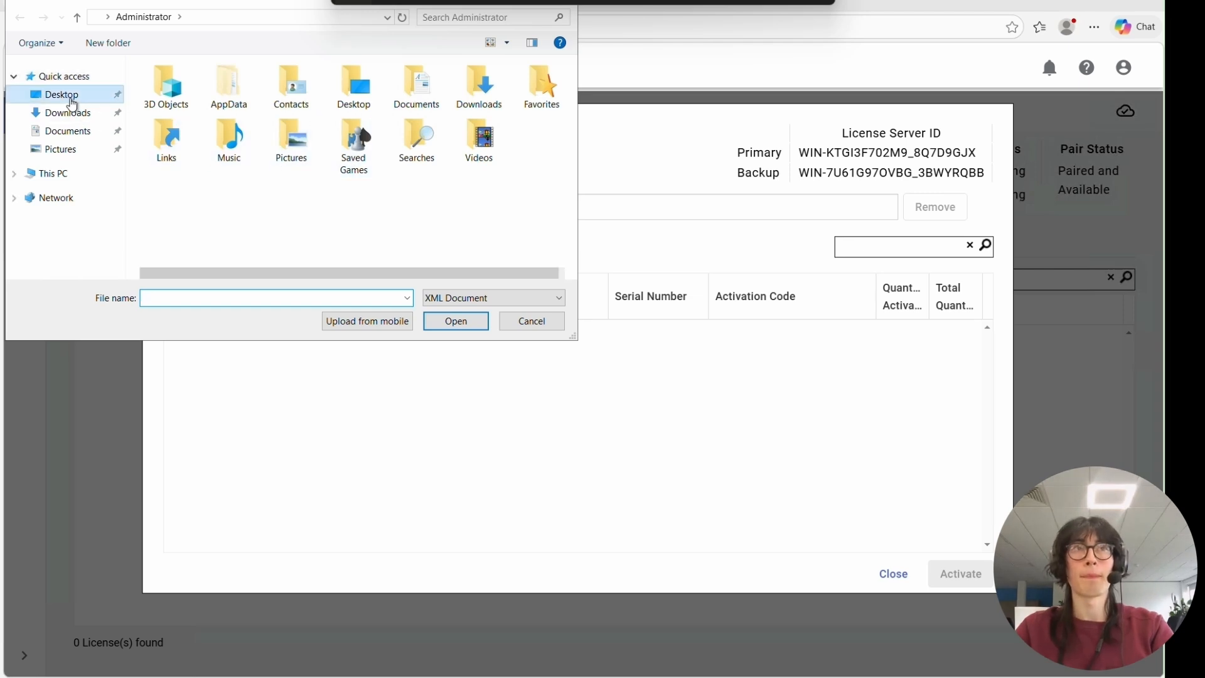
click(226, 89)
click(464, 321)
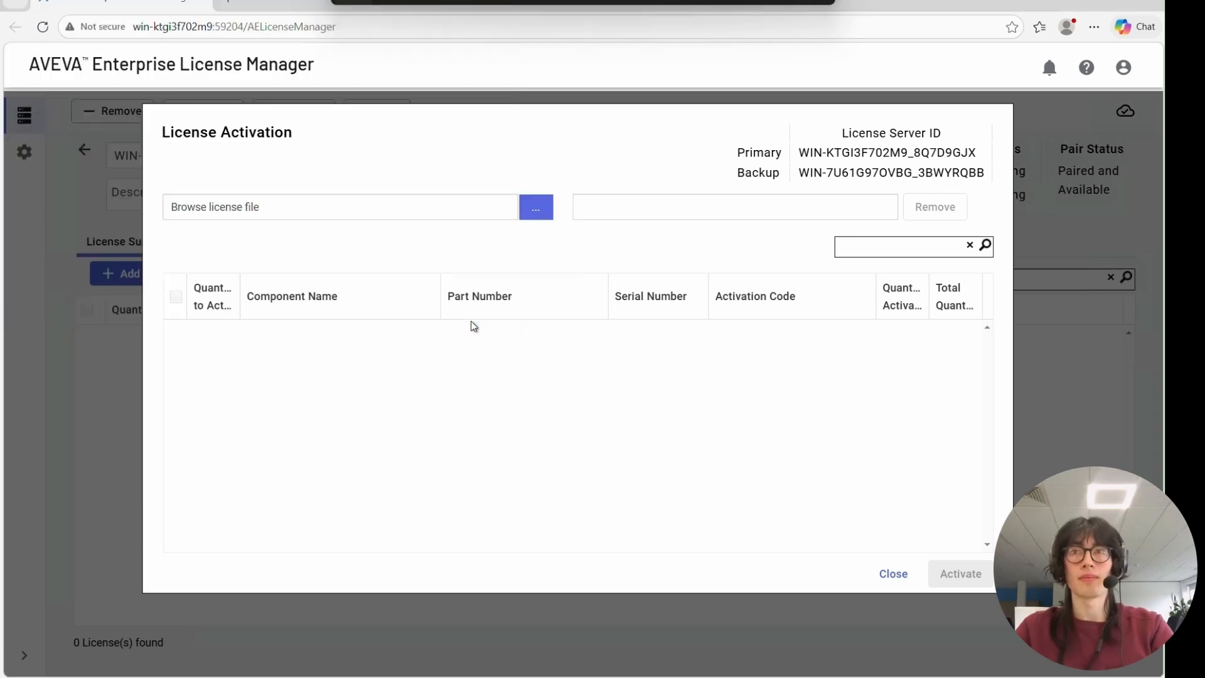
click(175, 343)
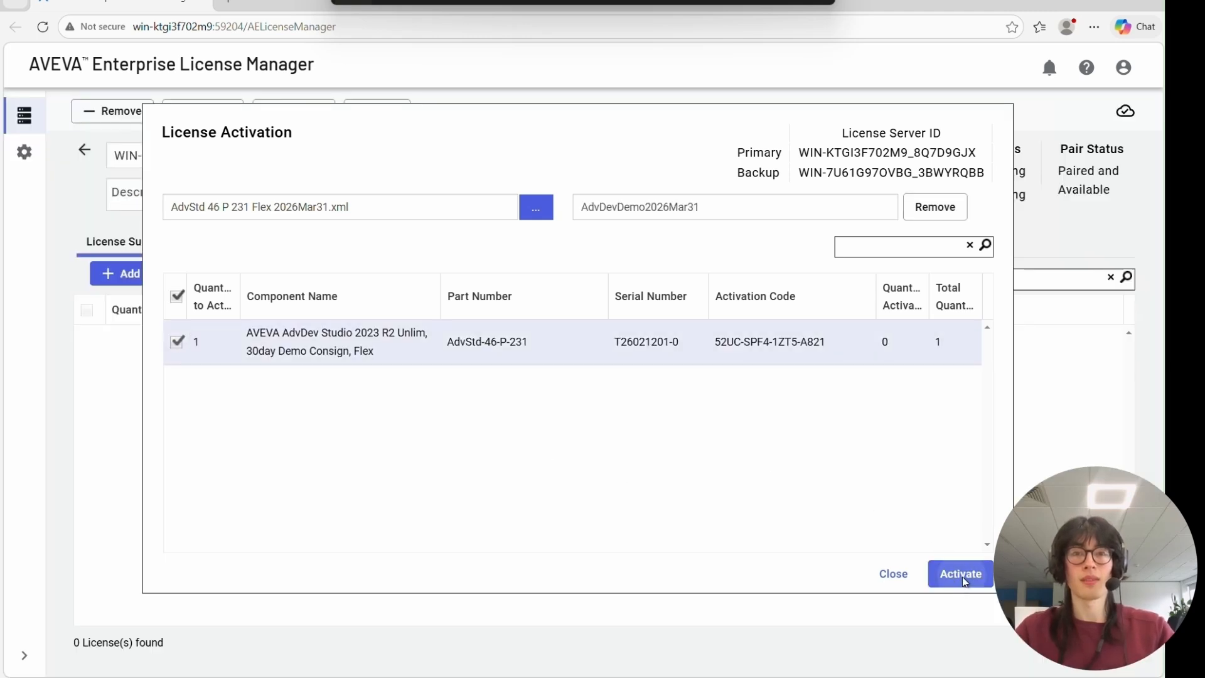
click(961, 575)
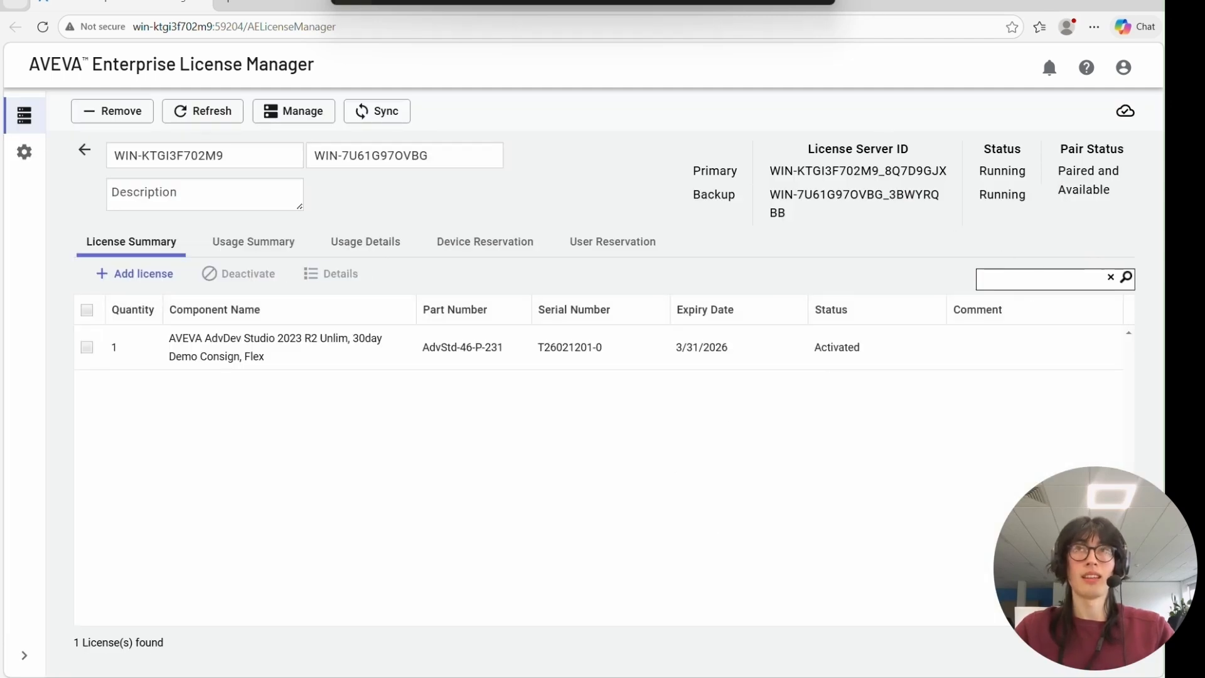
- Switch to the second machine, open its Enterprise License Manager, and refresh the paired server's license summary
click(505, 3)
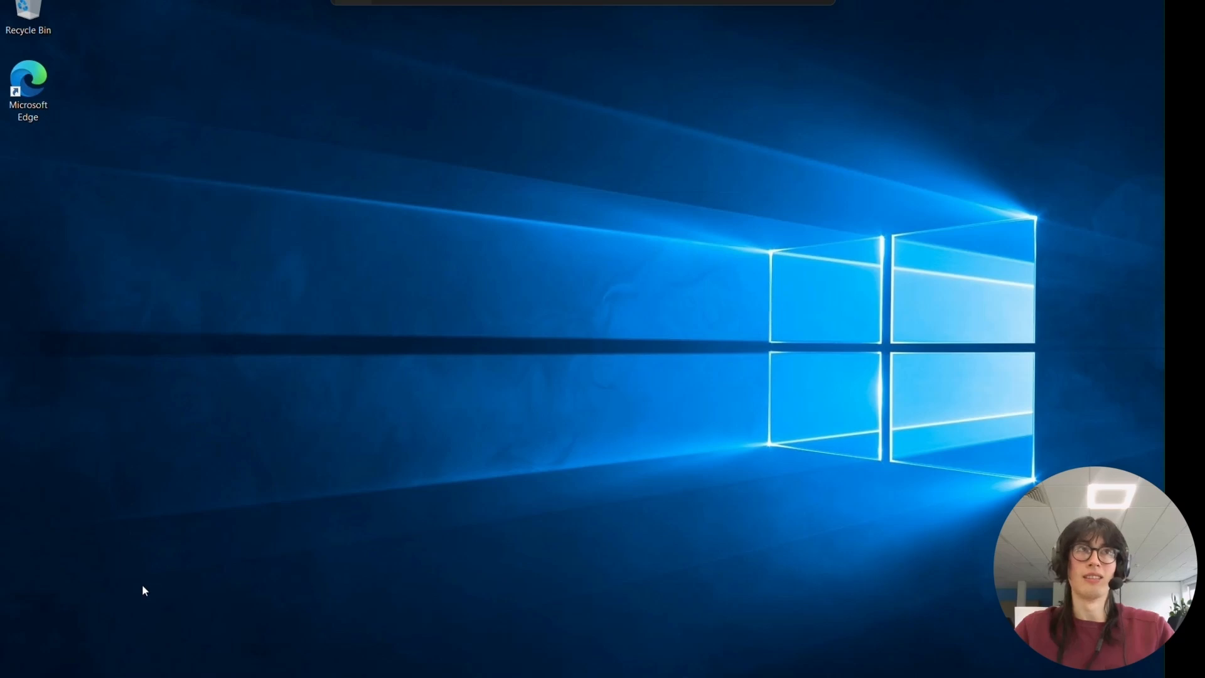
key(super)
click(119, 322)
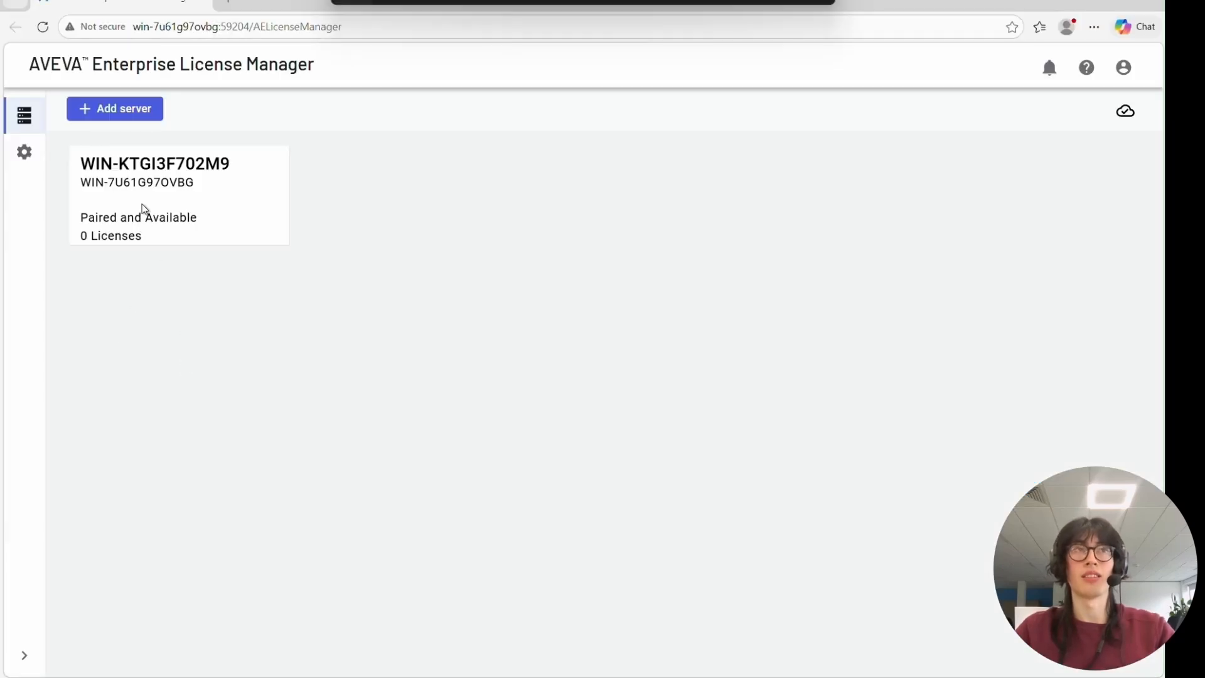
click(144, 209)
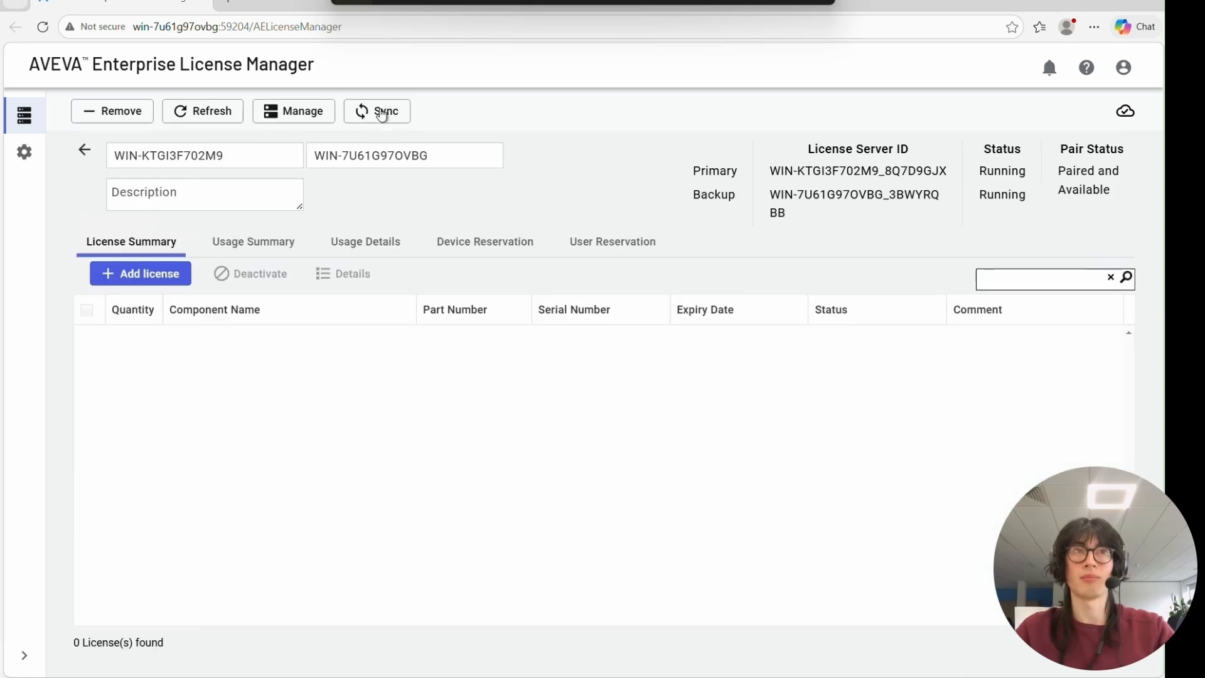
click(217, 120)
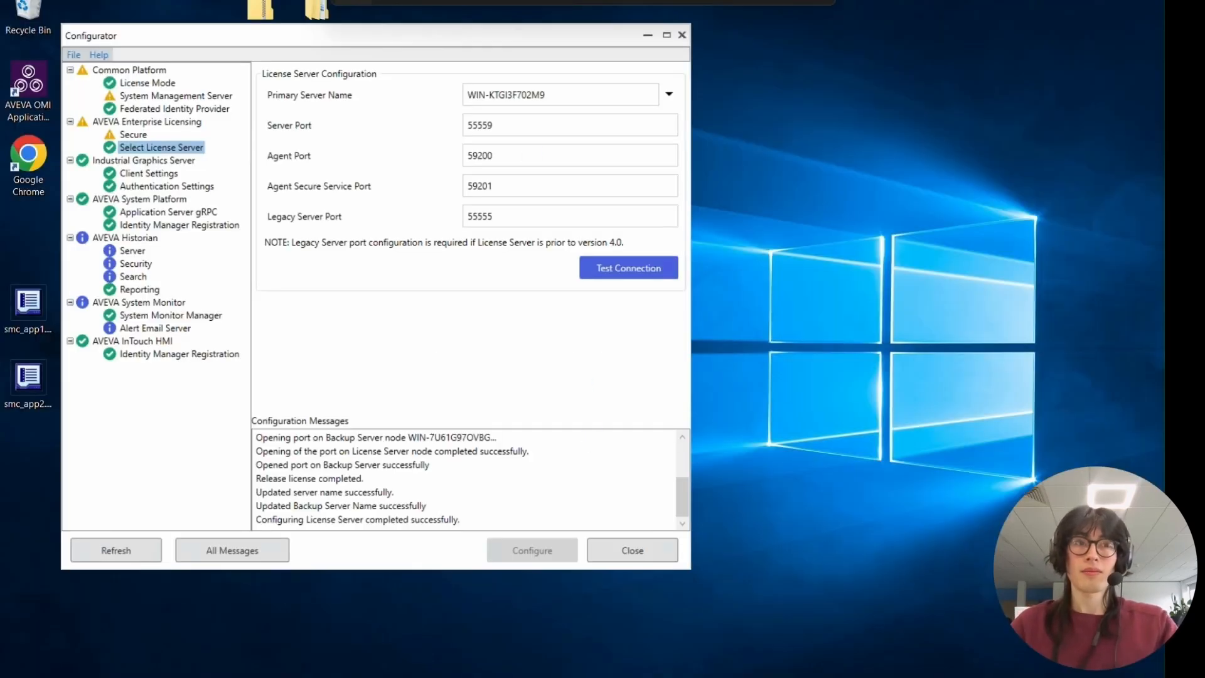
- Switch to the System Platform machine, launch System Platform IDE, and open the TestingGalaxy1 galaxy
key(super)
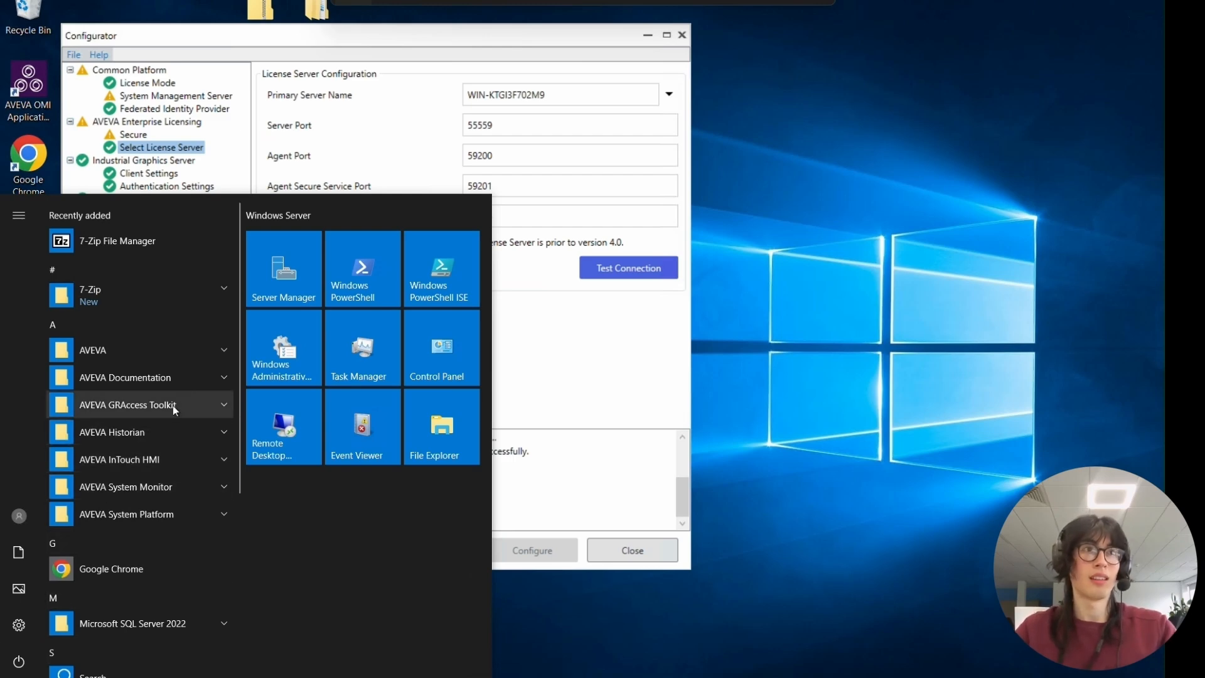
click(184, 511)
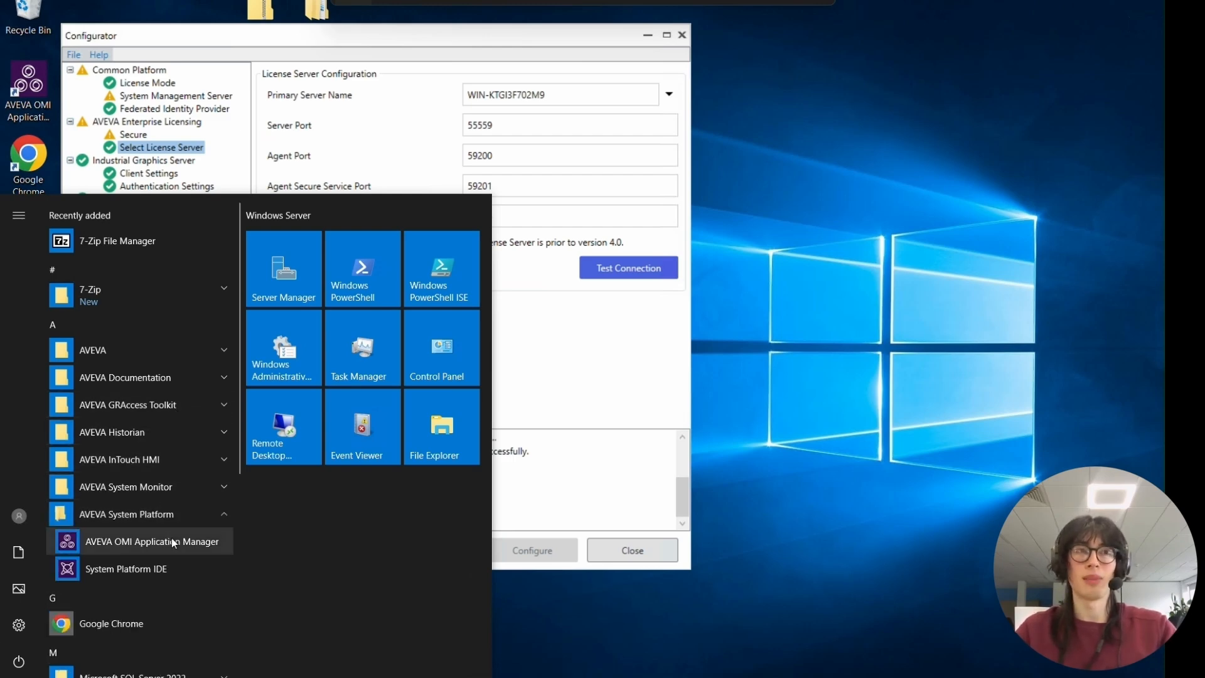
click(136, 567)
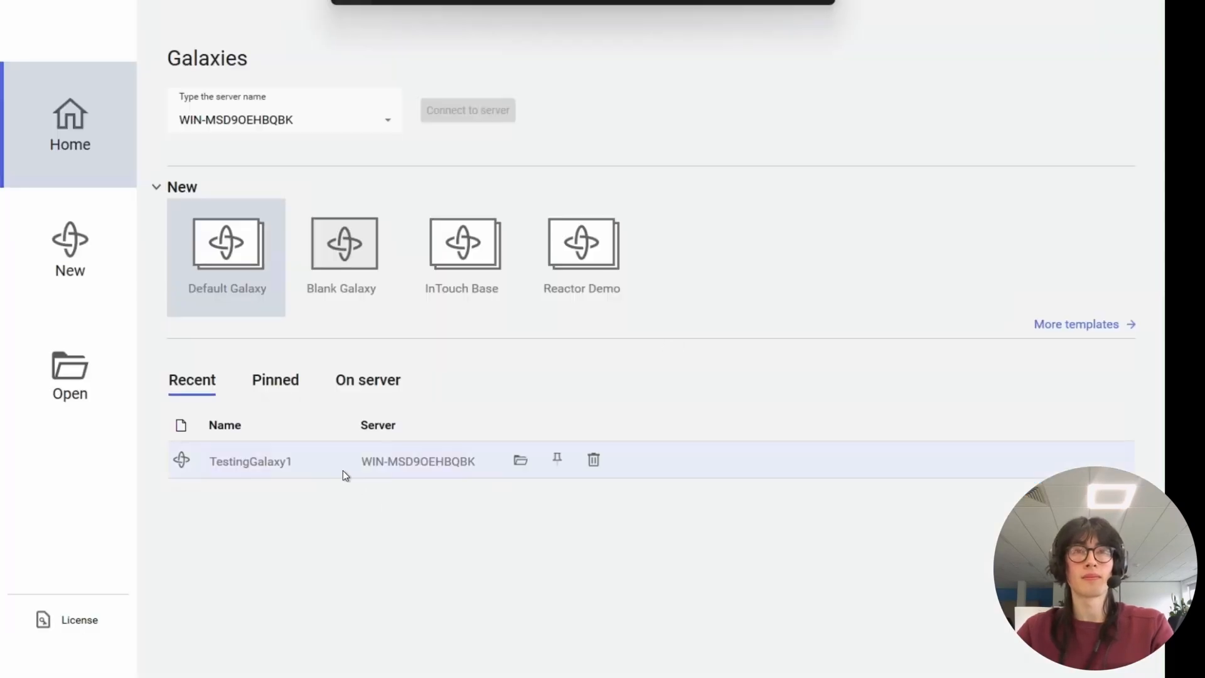
double_click(340, 468)
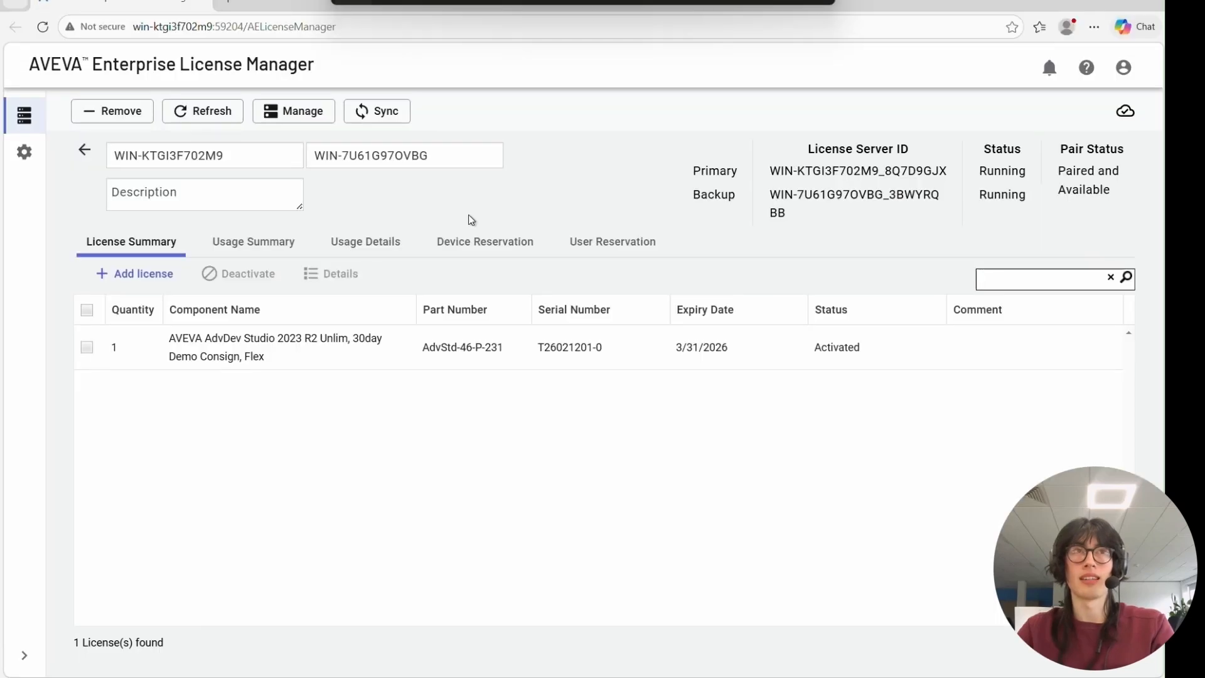
- In the first machine's Enterprise License Manager, examine the usage summary and usage details of the paired license server
click(383, 243)
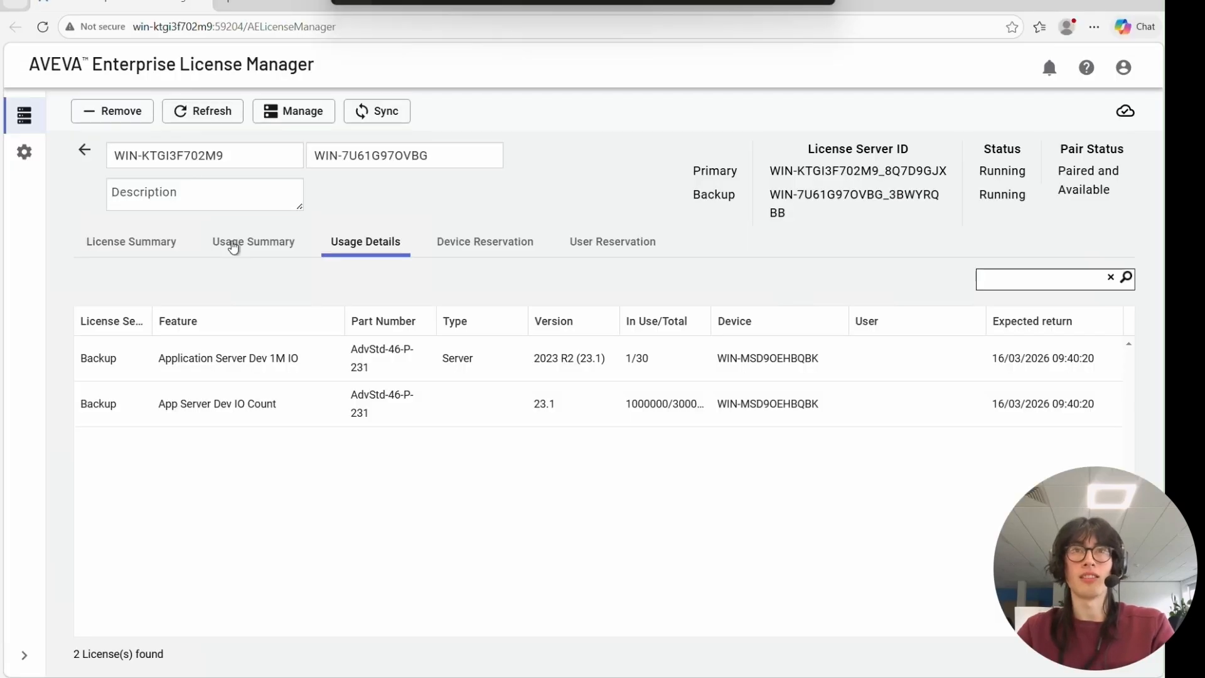
click(290, 242)
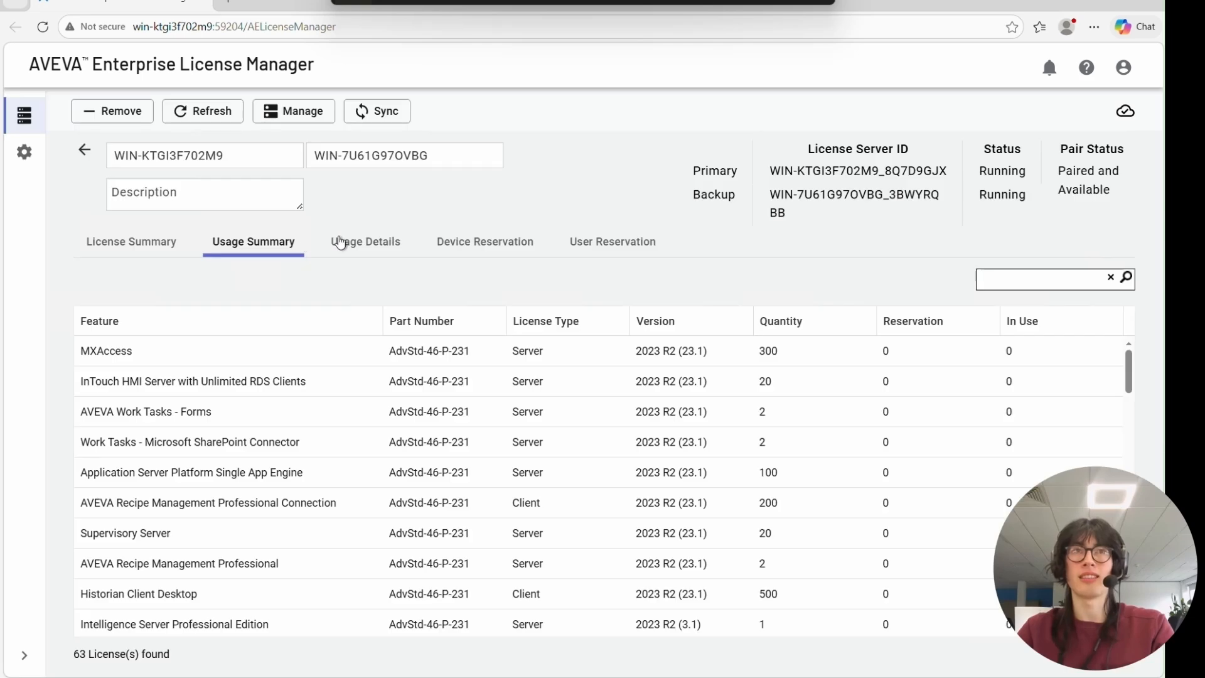
click(345, 242)
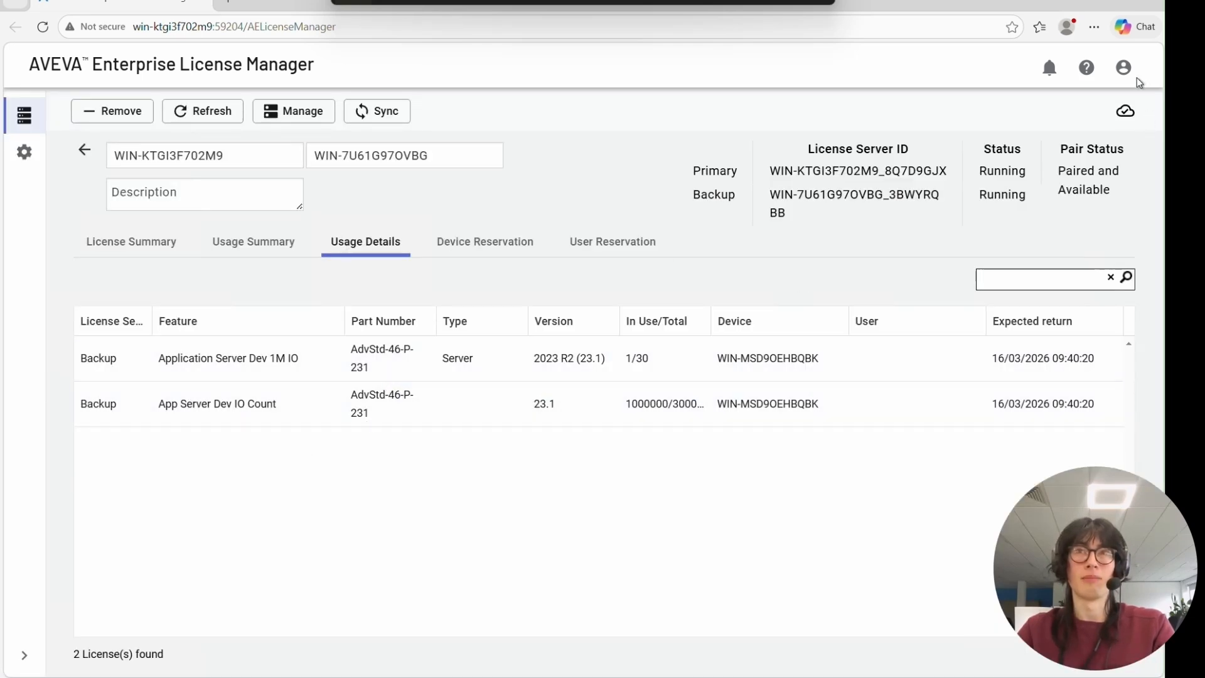
- Close the license manager on the first machine and shut down that primary server, choosing a shutdown reason
click(1150, 8)
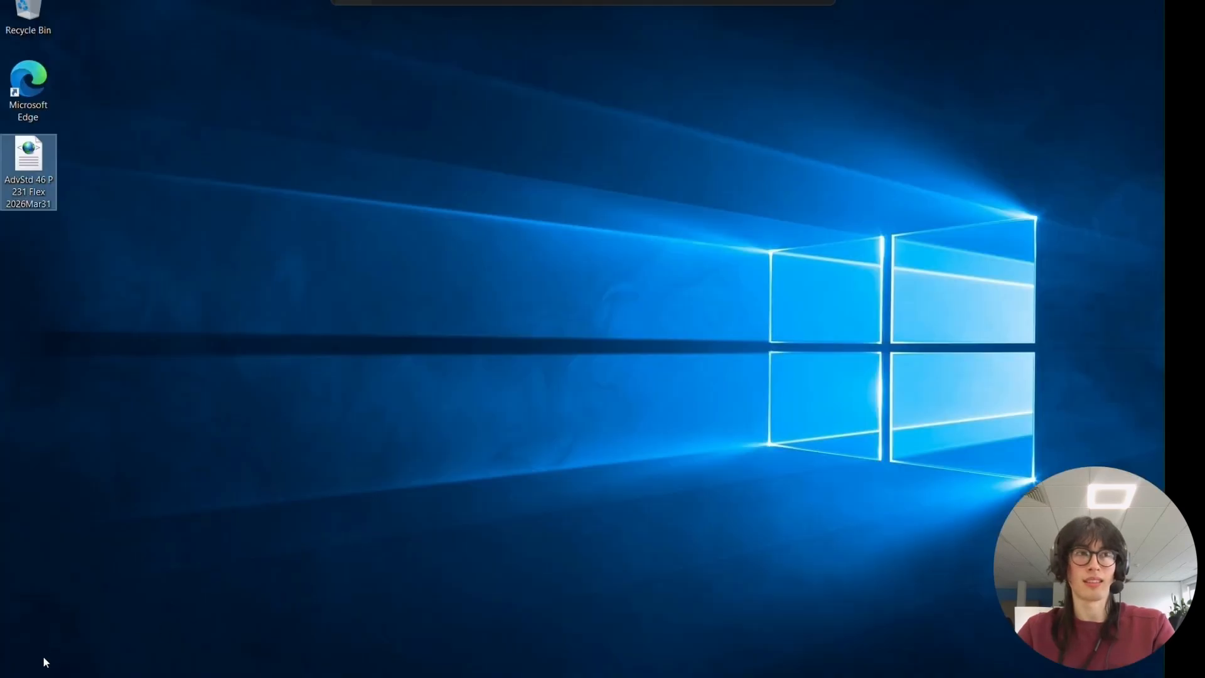
click(15, 677)
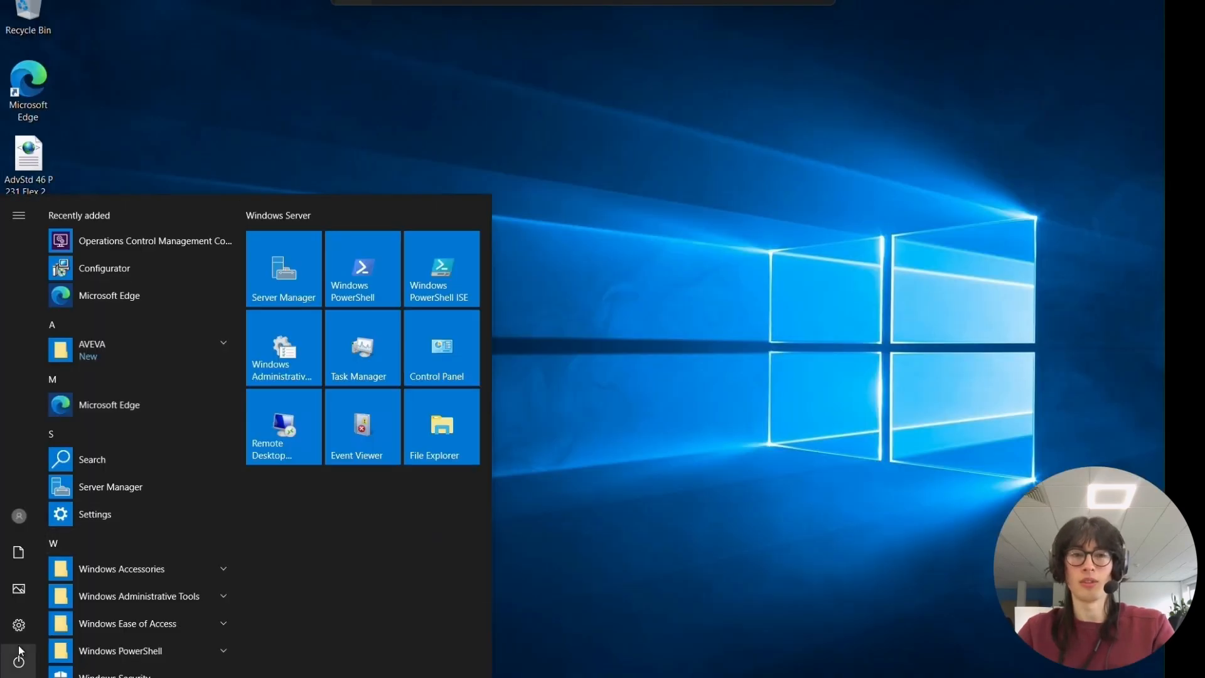
click(20, 652)
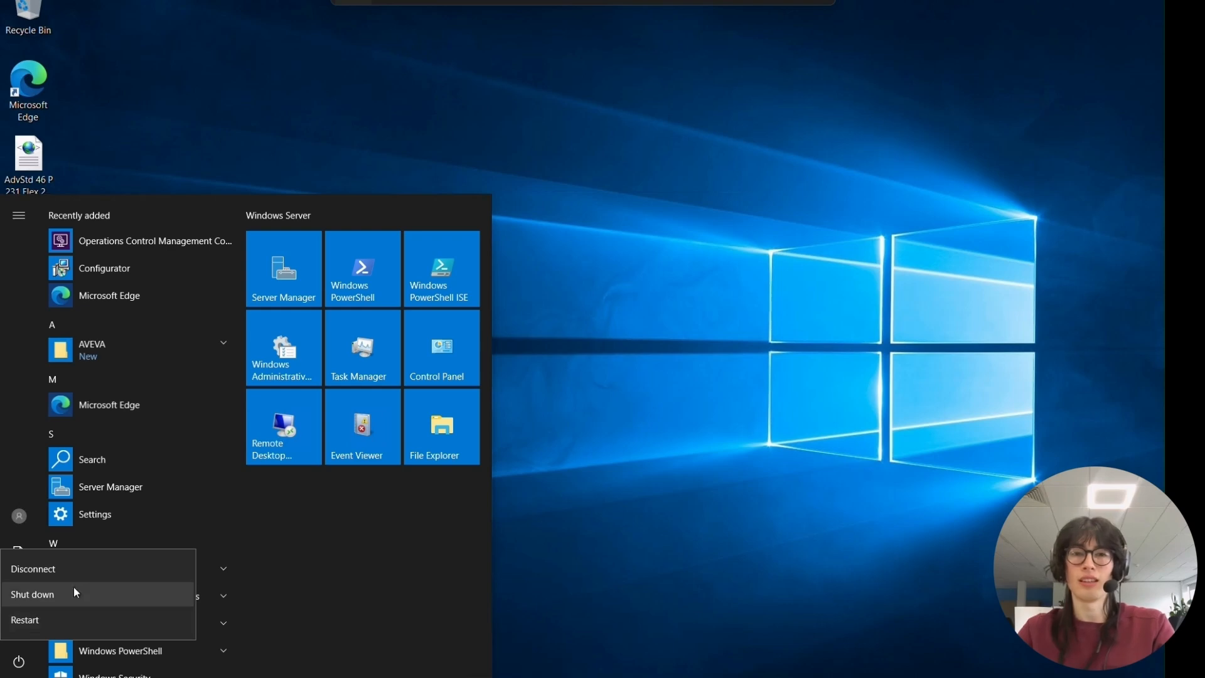
click(58, 592)
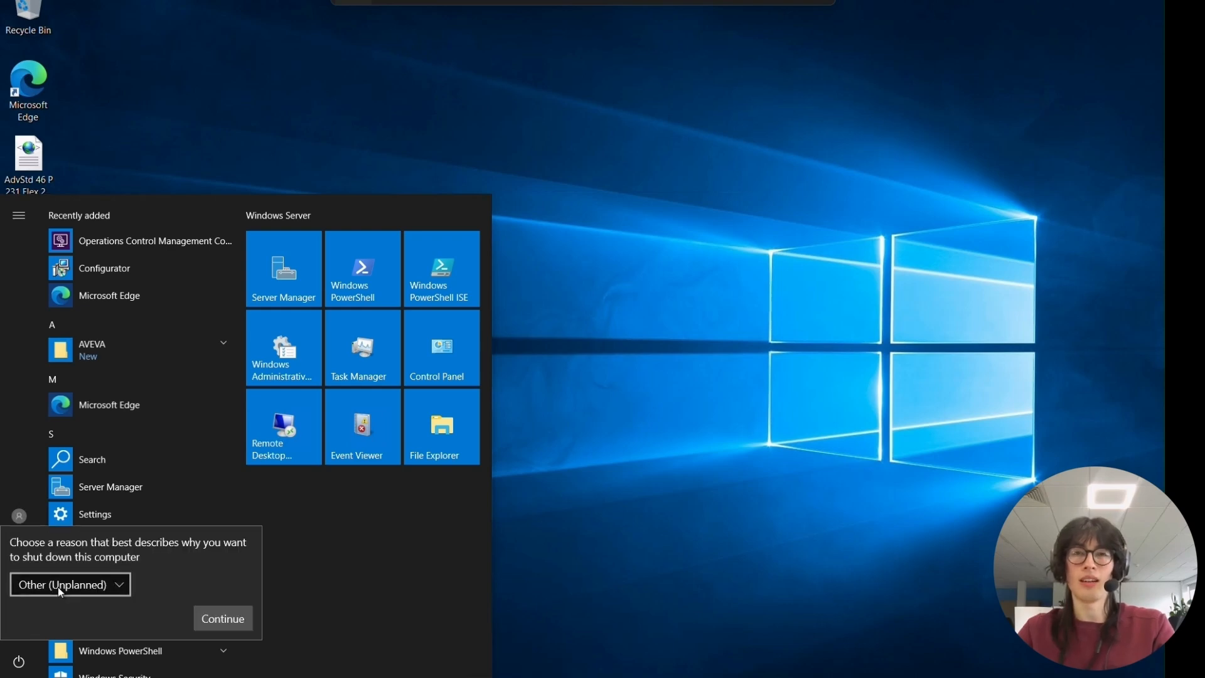
click(115, 589)
click(86, 487)
click(228, 611)
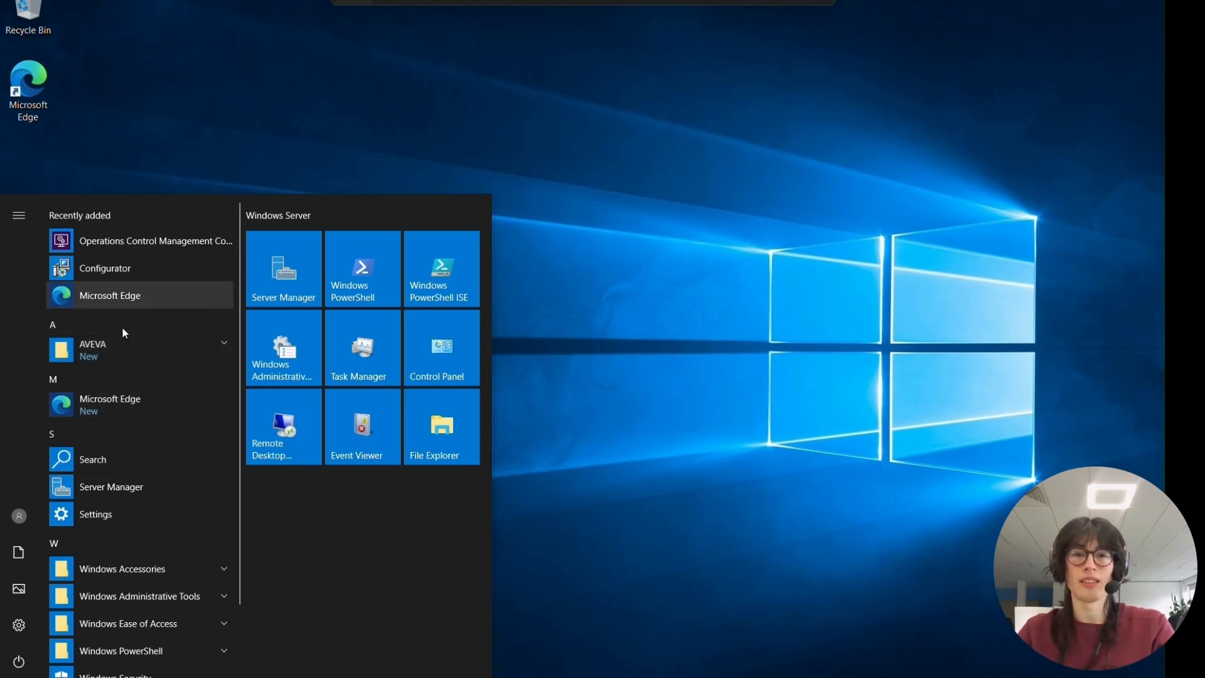
- On the second machine, open the Enterprise License Manager and examine the paired server's status, license summary, usage summary and usage details
click(115, 348)
click(158, 401)
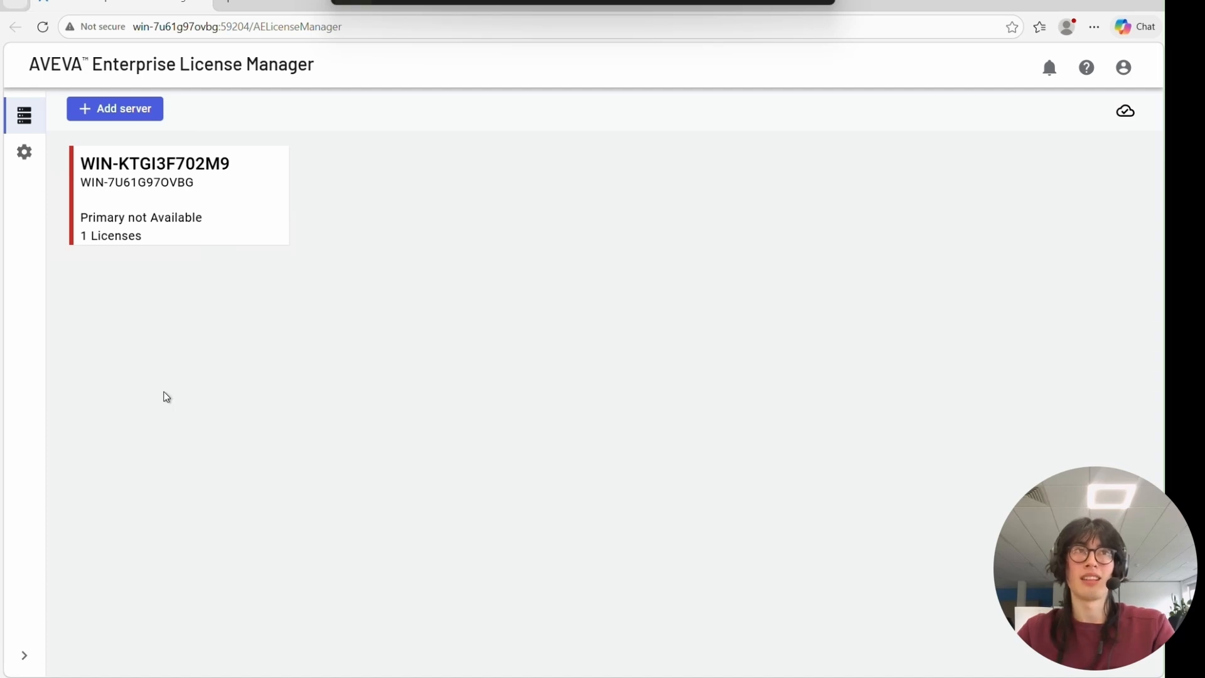
click(227, 212)
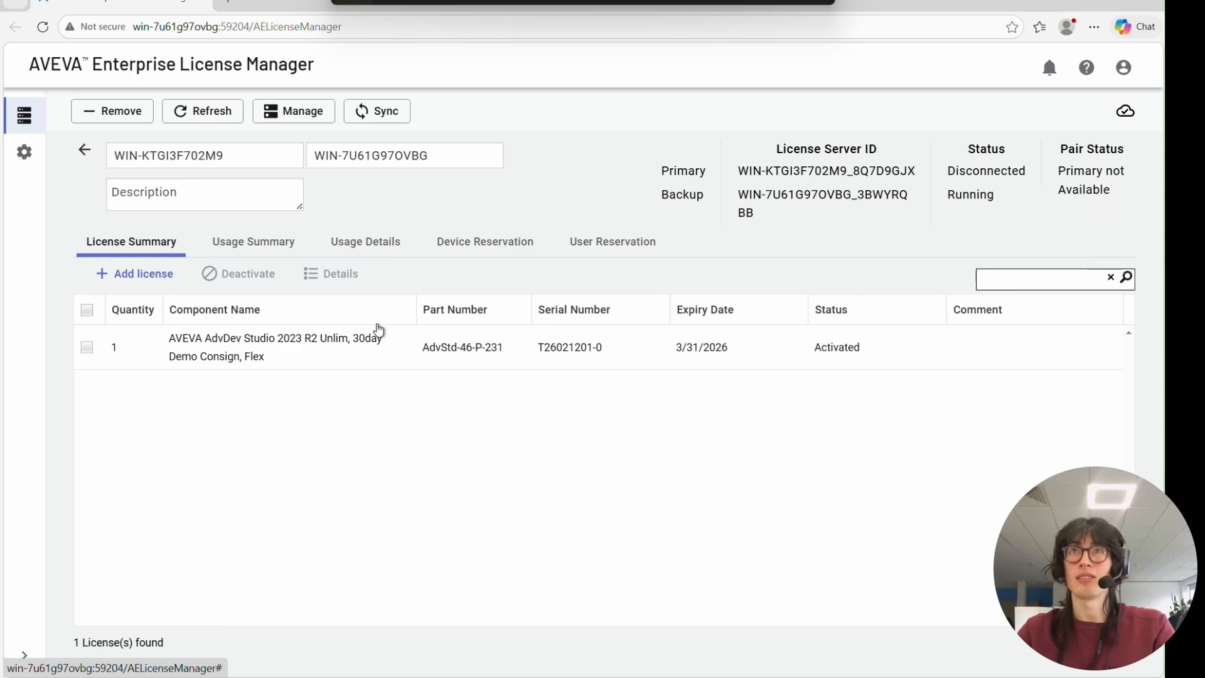
click(287, 245)
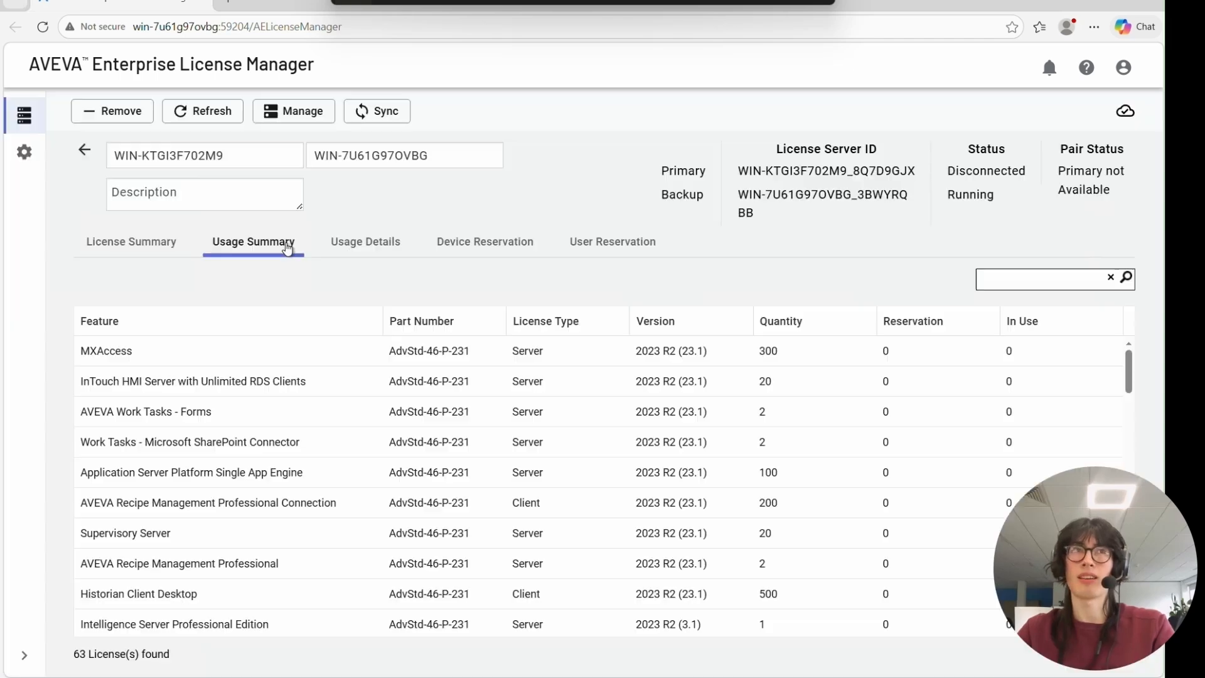
click(356, 244)
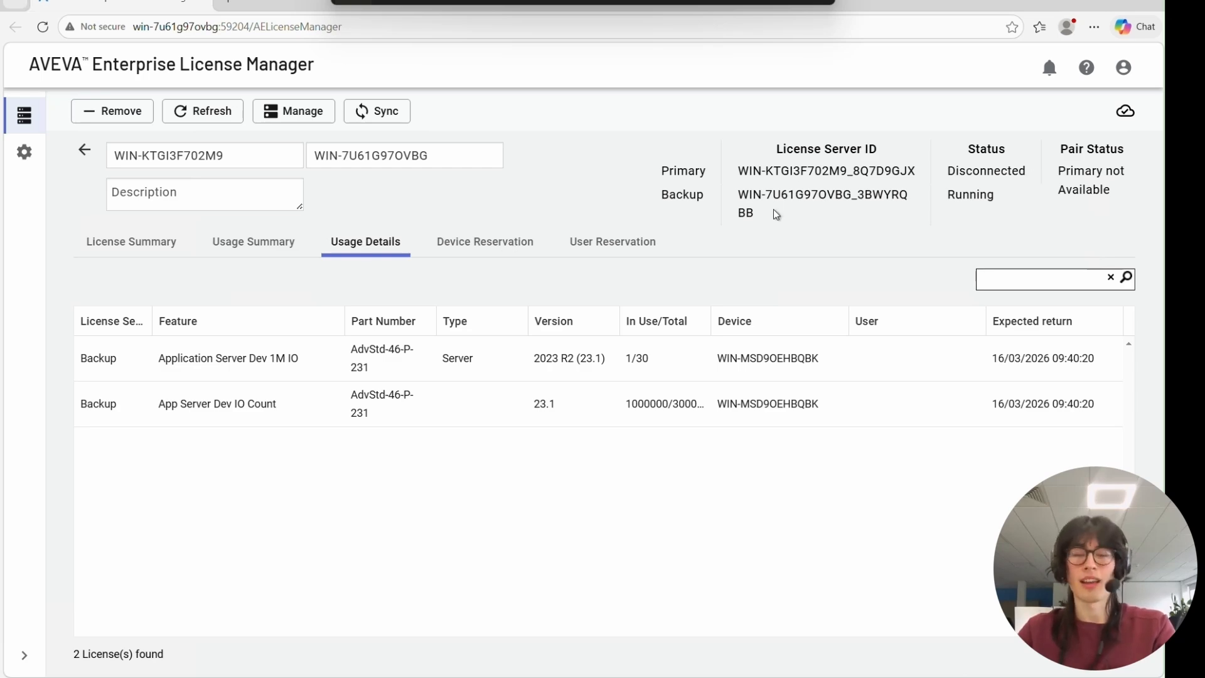
click(286, 243)
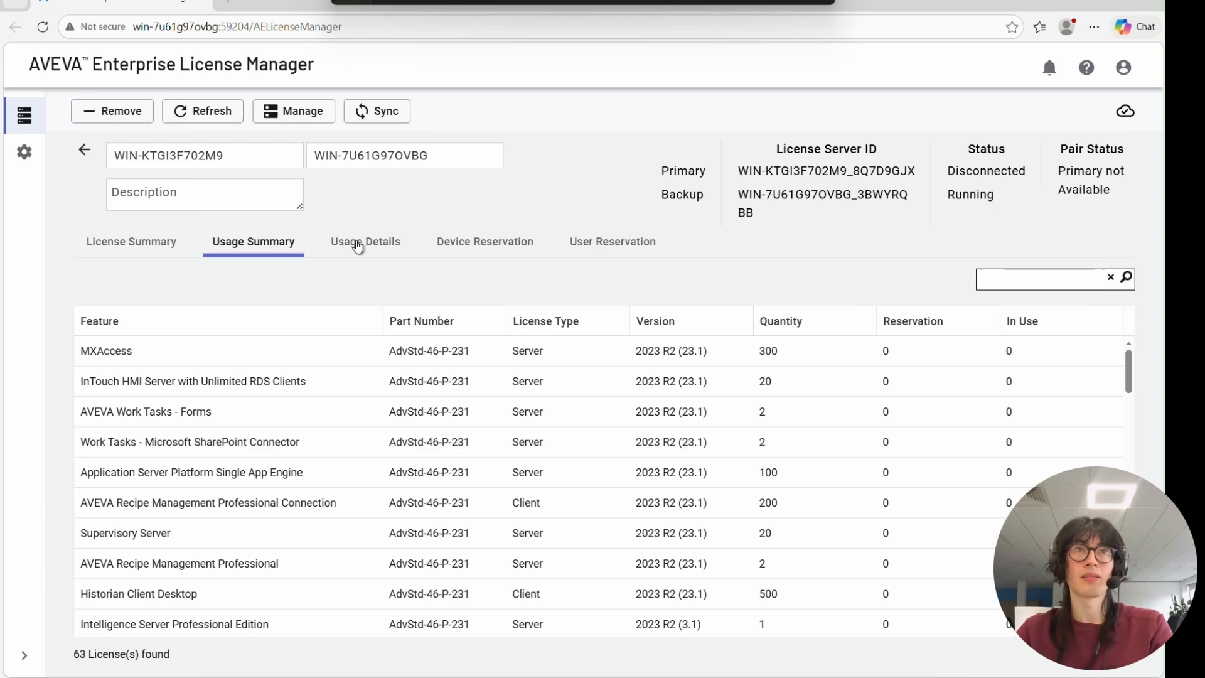
click(365, 244)
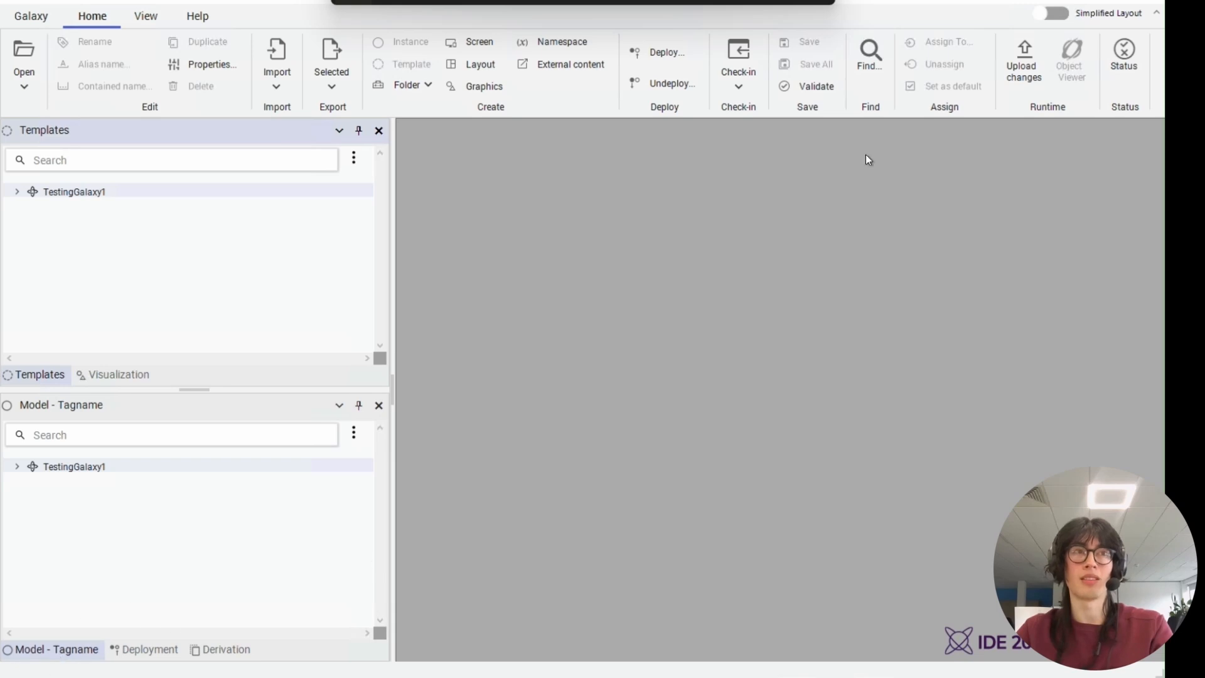
- Switch to System Platform IDE with TestingGalaxy1 open and examine its license information, including the product text, expiration dates and status
click(46, 13)
click(56, 660)
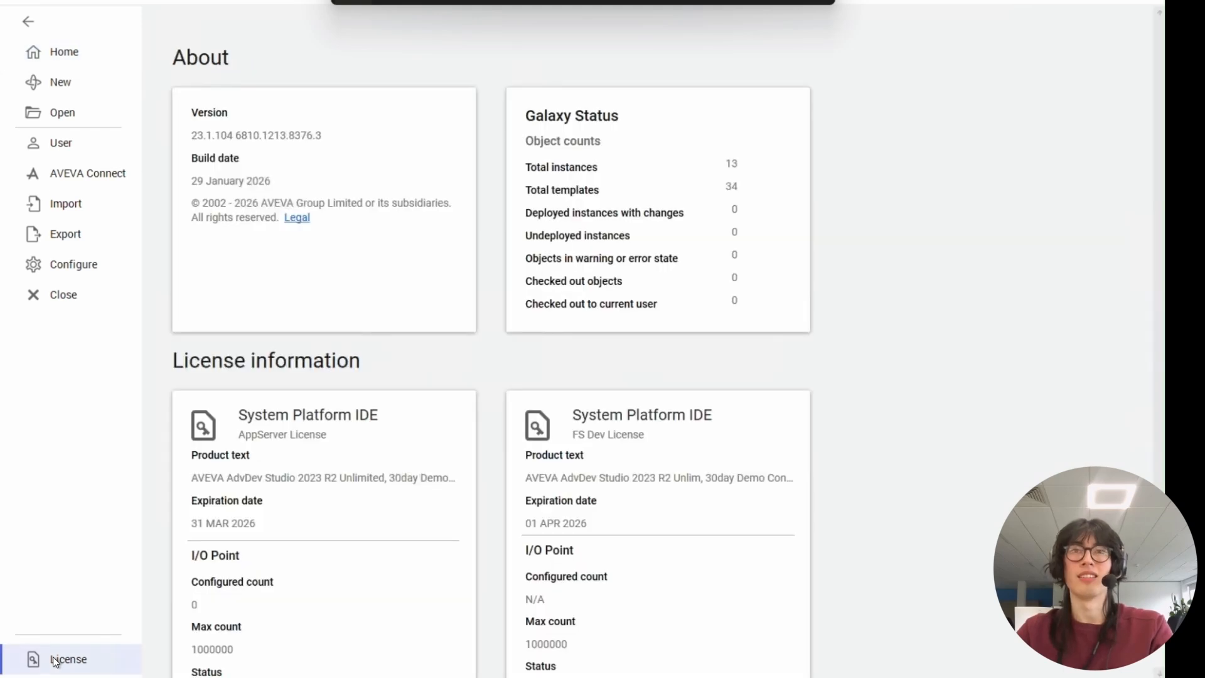
scroll(587, 415, down, 1)
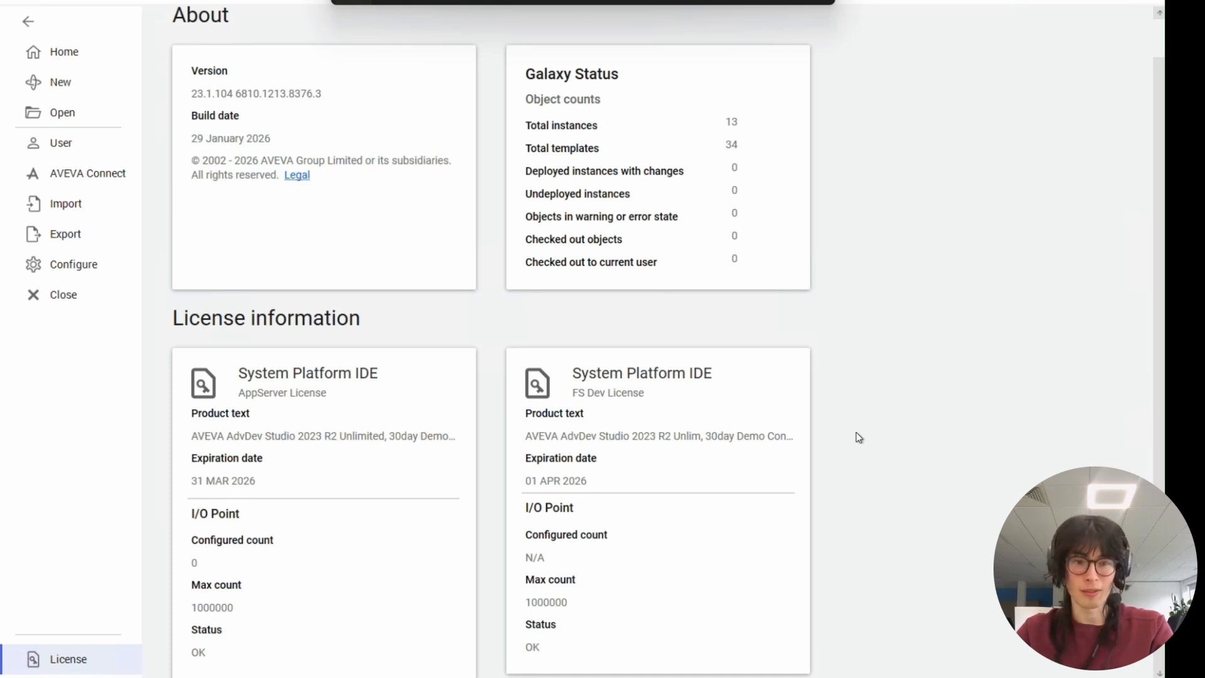
scroll(859, 437, up, 1)
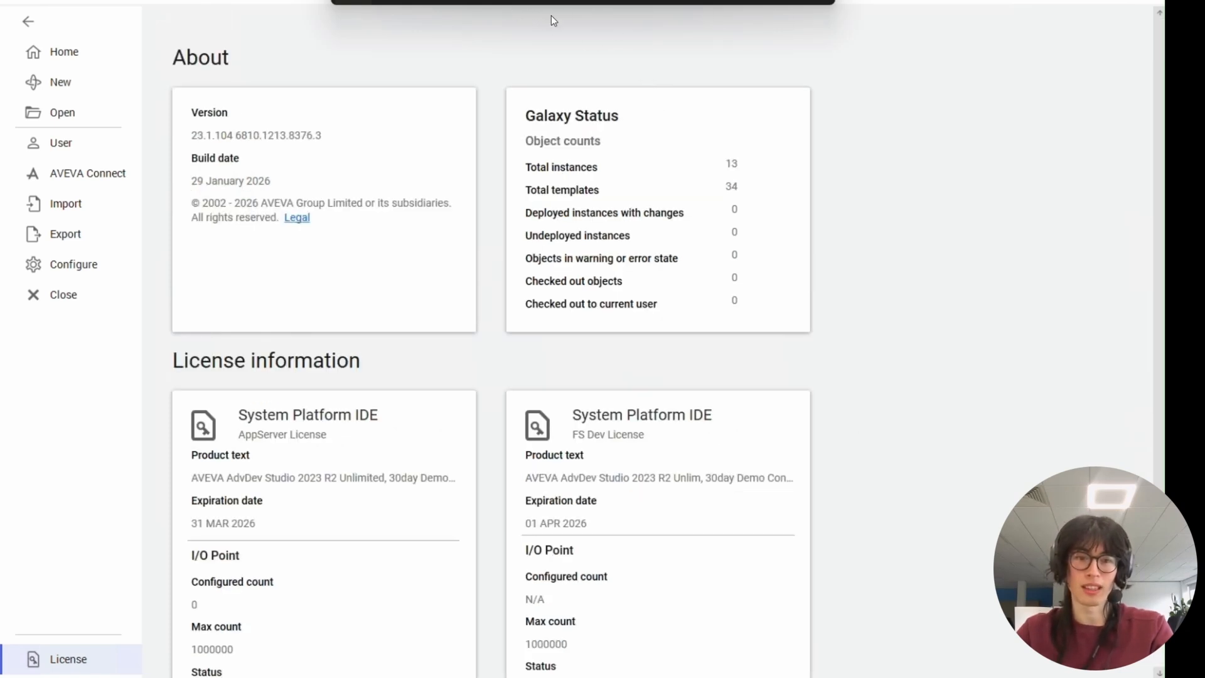